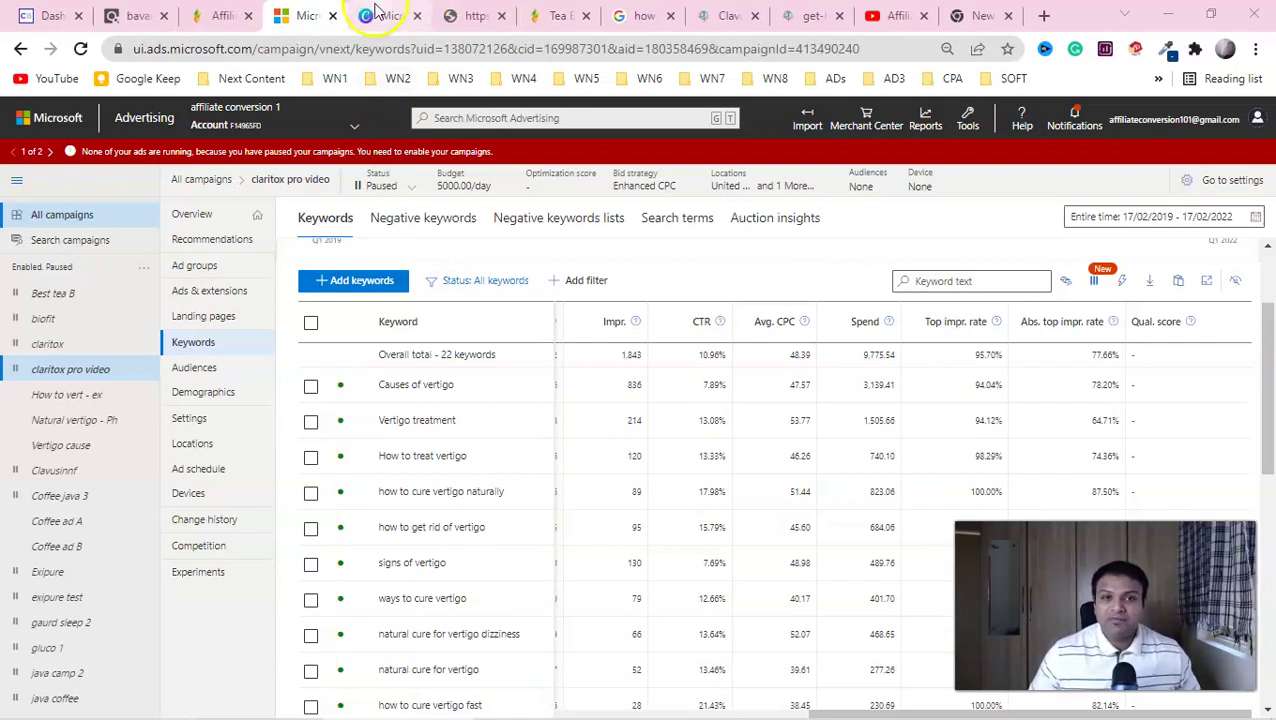
Leave the claritox pro keywords table for the Google results on 'how to lose weight fast with tea'
left_click(380, 15)
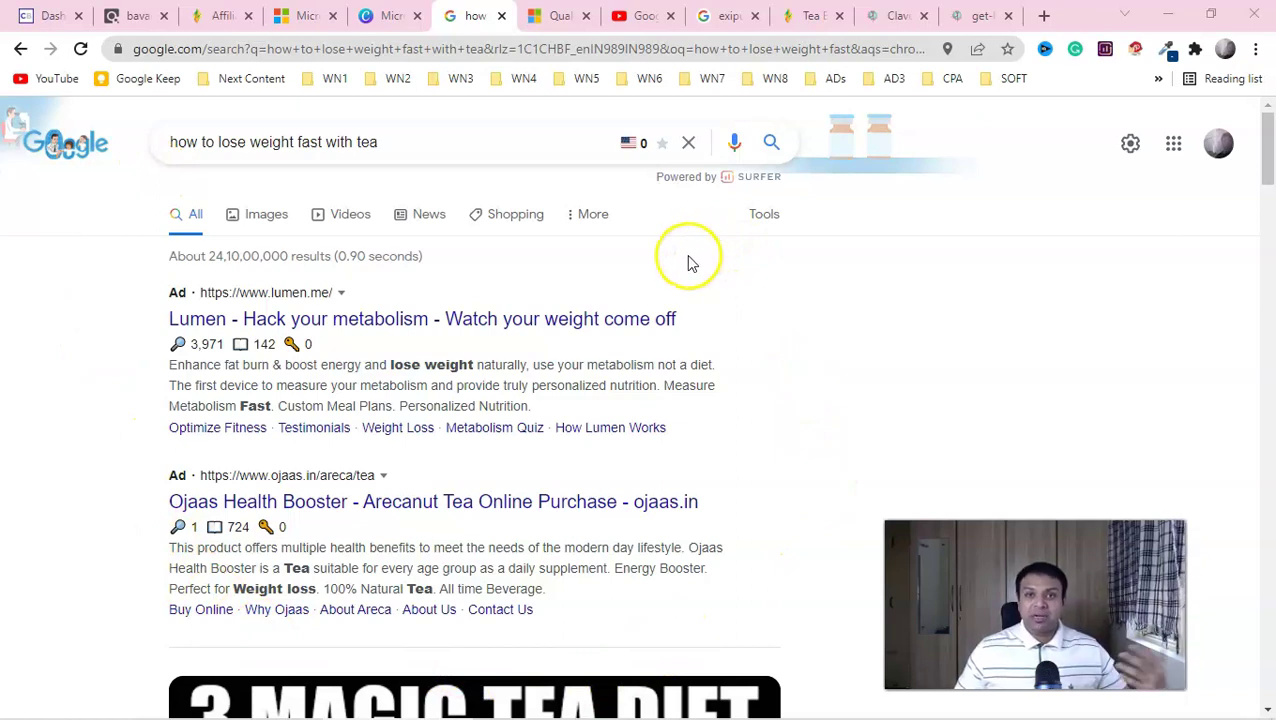
Compare the weight-loss tea Google ads with the campaign keywords, then view the quality score help article
key("ctrl+4")
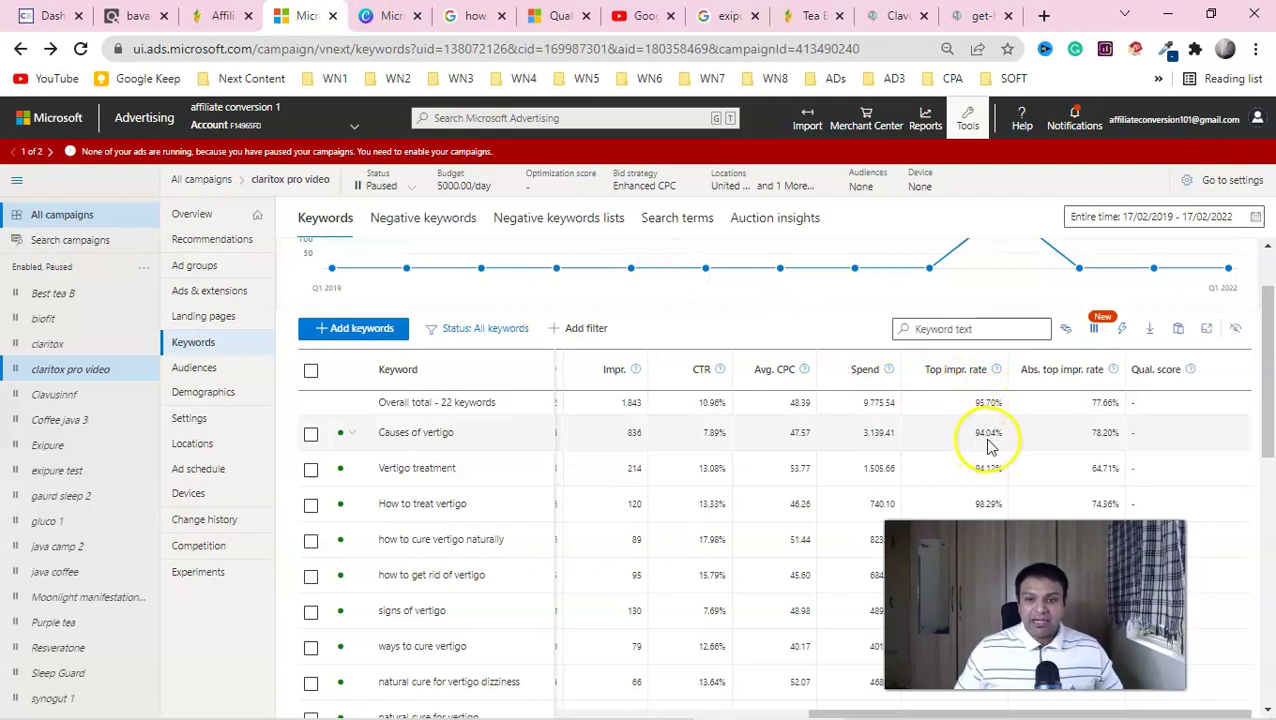
left_click(470, 18)
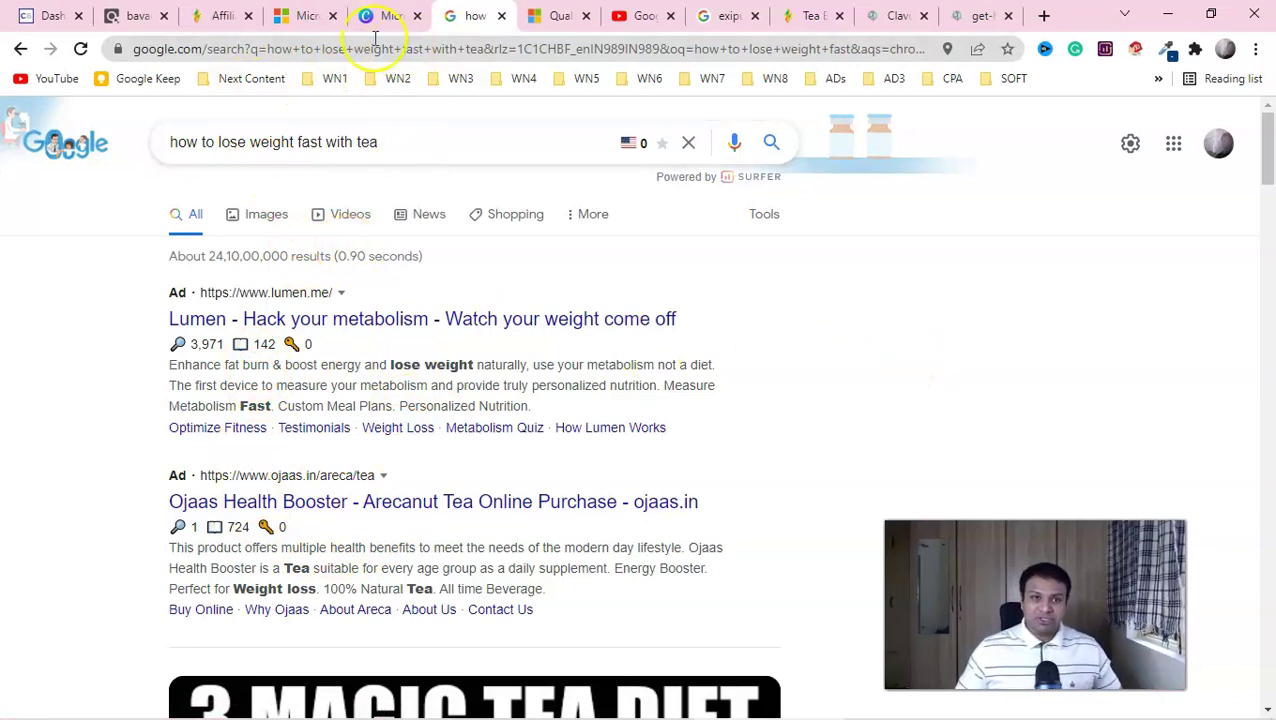
left_click(300, 15)
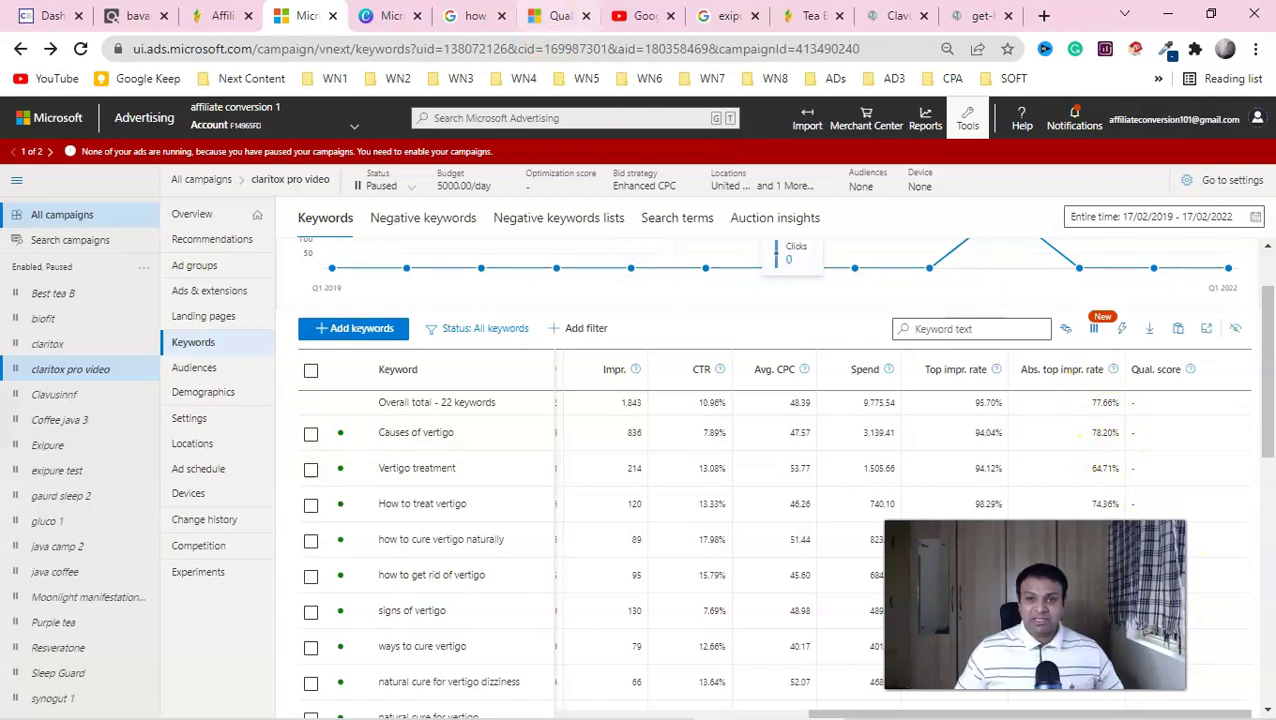
left_click(475, 15)
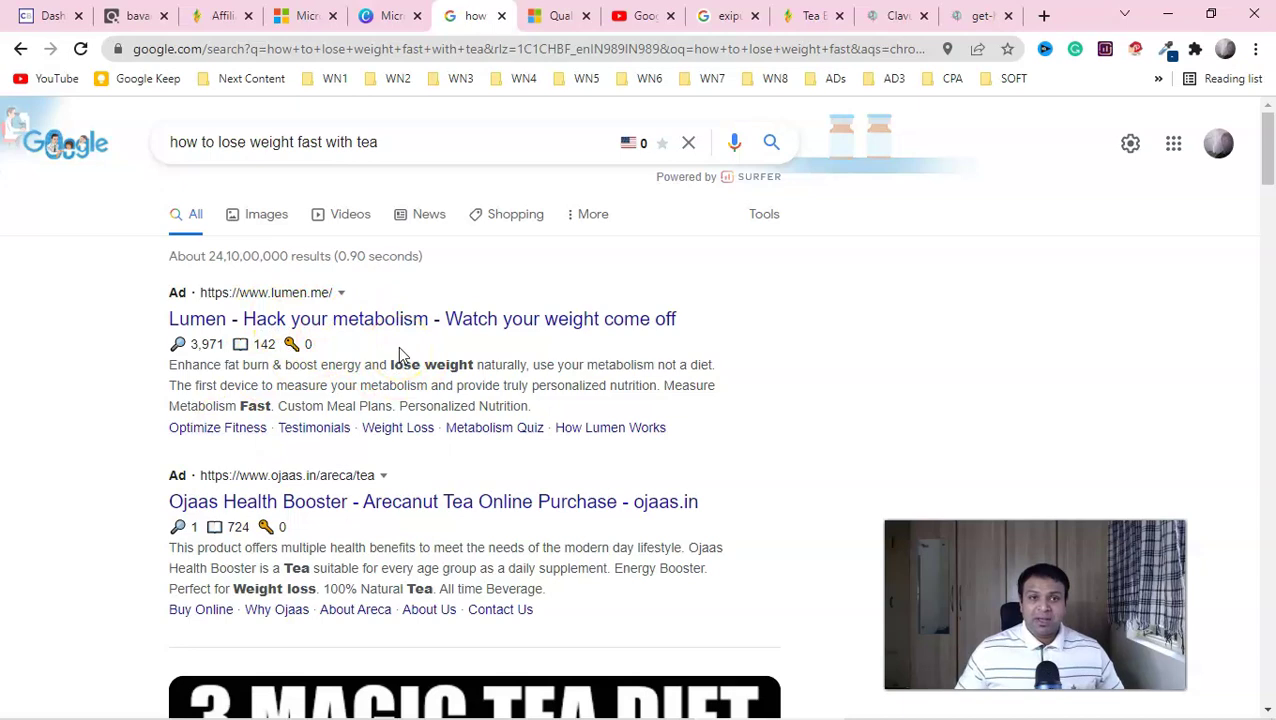
left_click(300, 15)
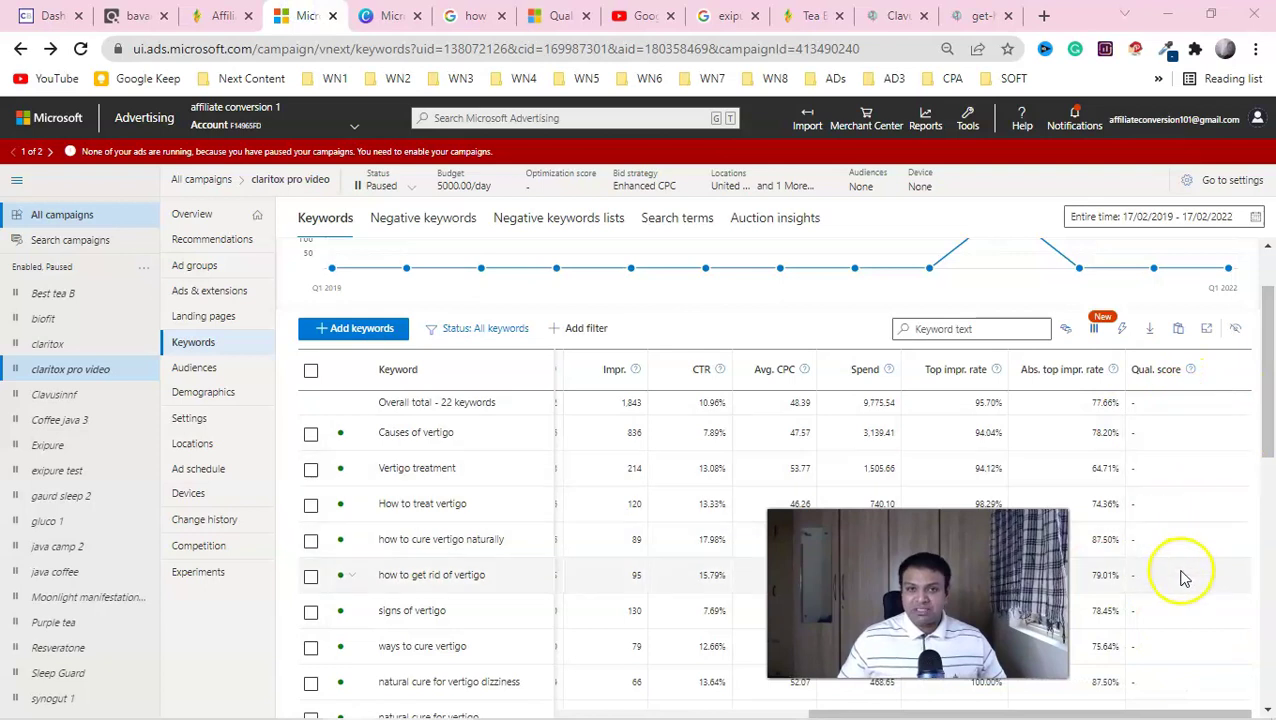
left_click(555, 15)
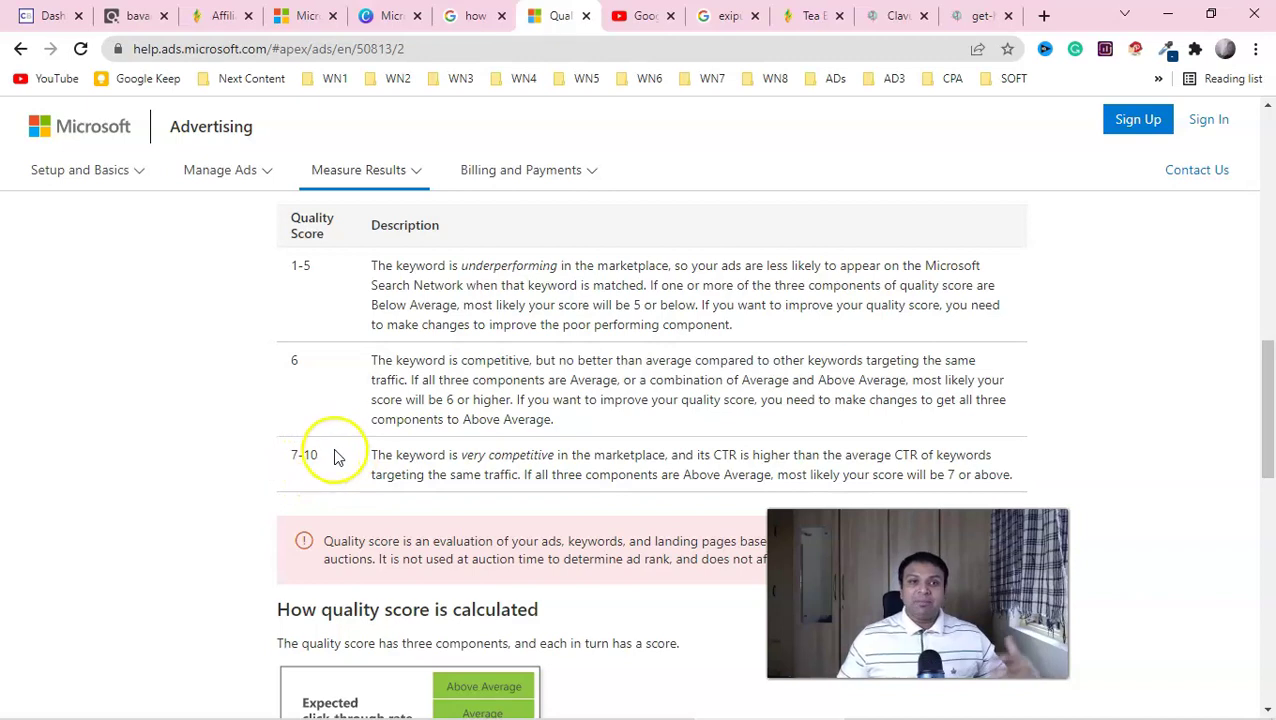
Read the quality score article against the tea search results, then bring up the 'Google ads for Affiliate marketing' playlist
left_click(474, 15)
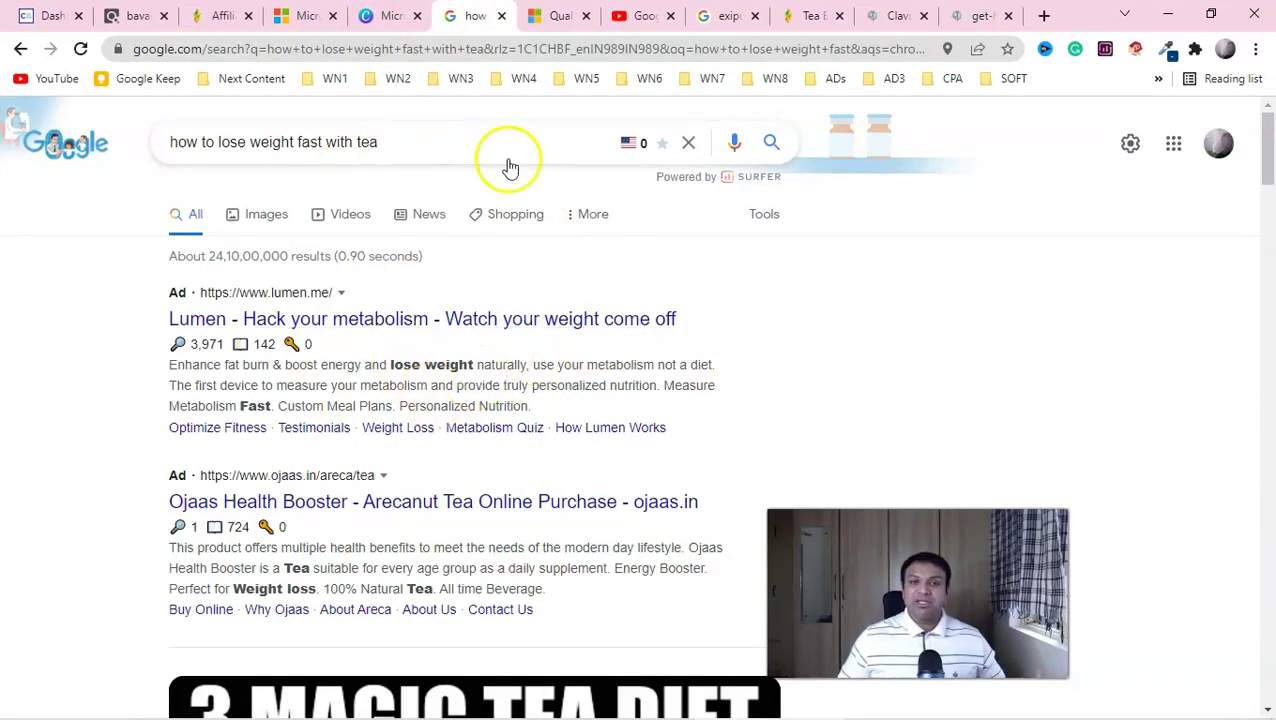
key("ctrl+Tab")
scroll(476, 400, "down", 1)
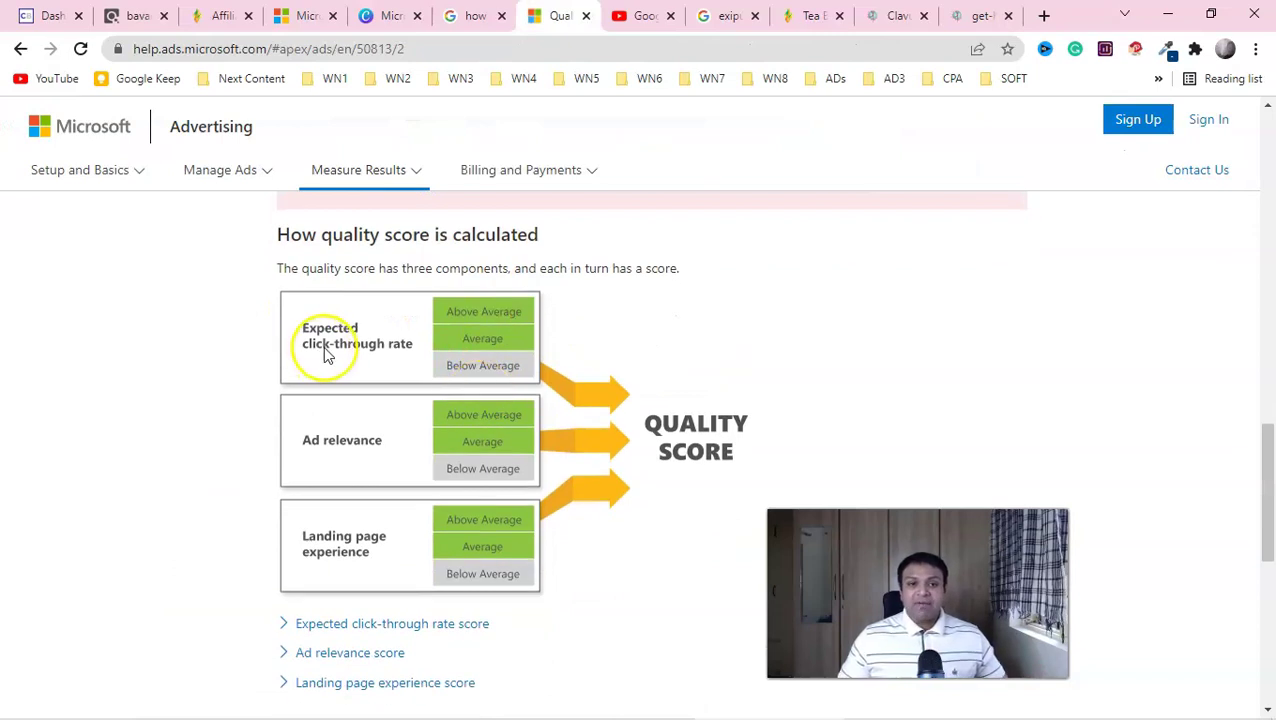
left_click(484, 15)
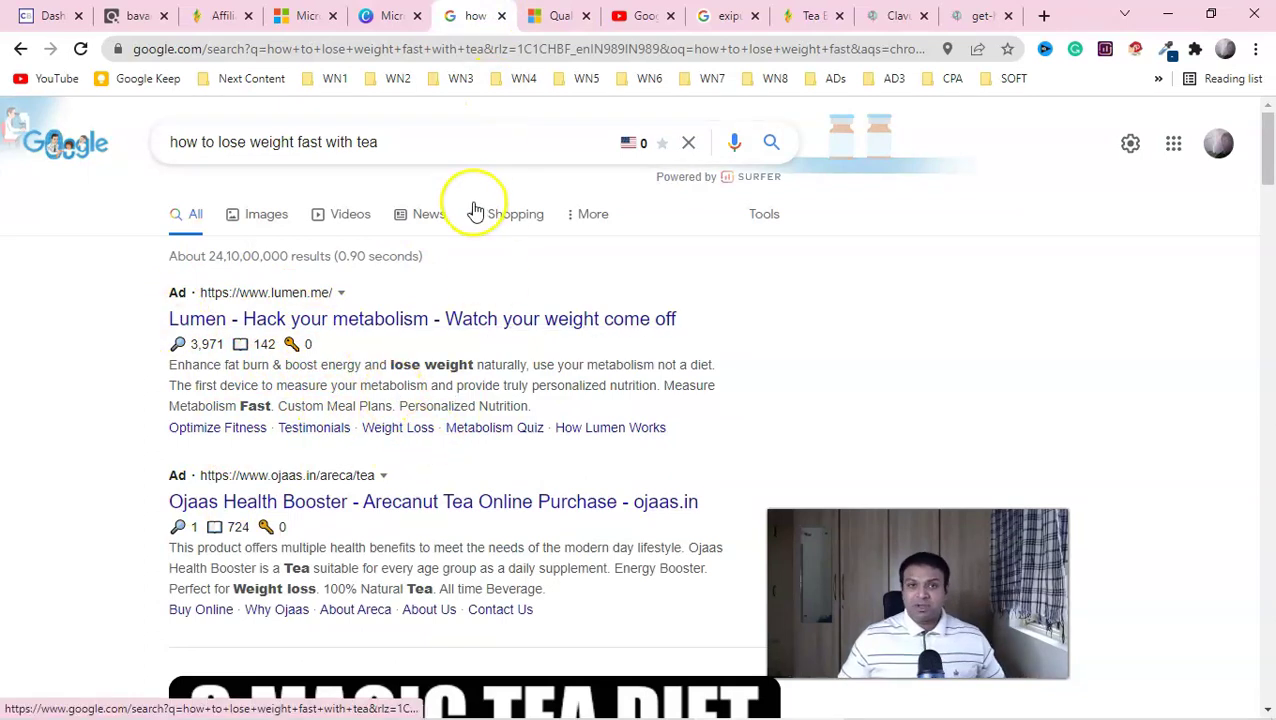
key("ctrl+Tab")
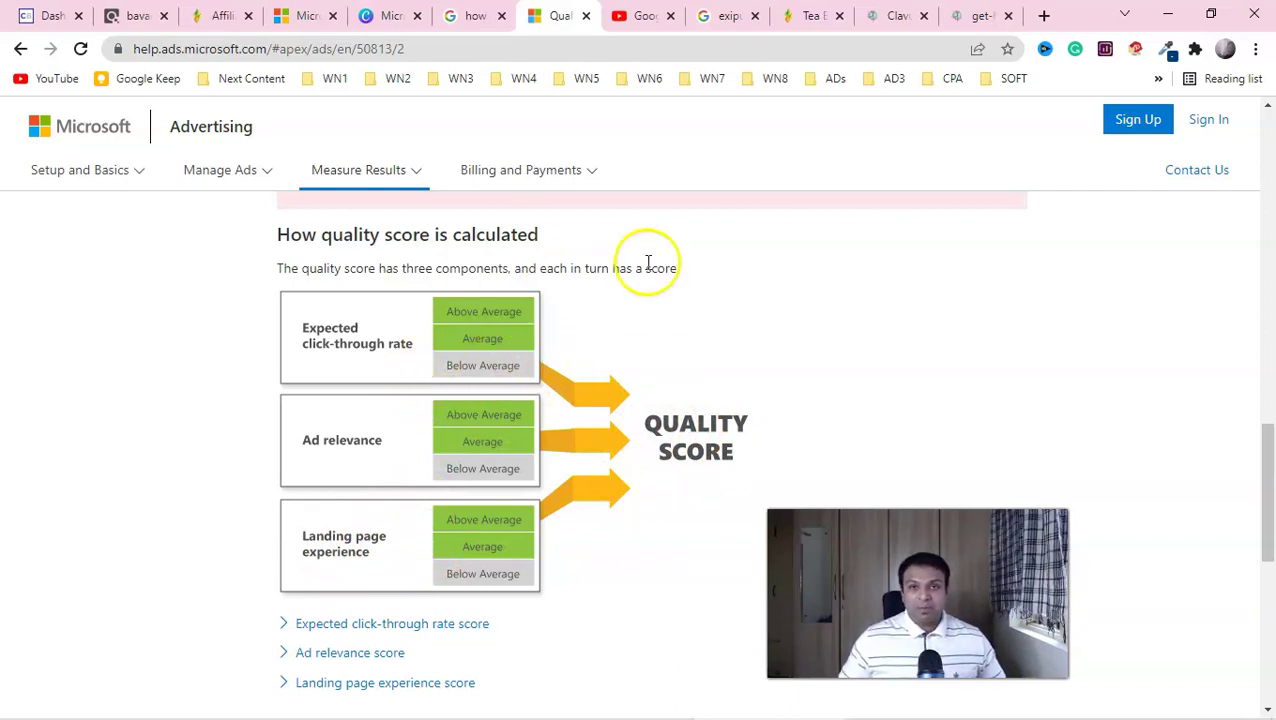
left_click(632, 15)
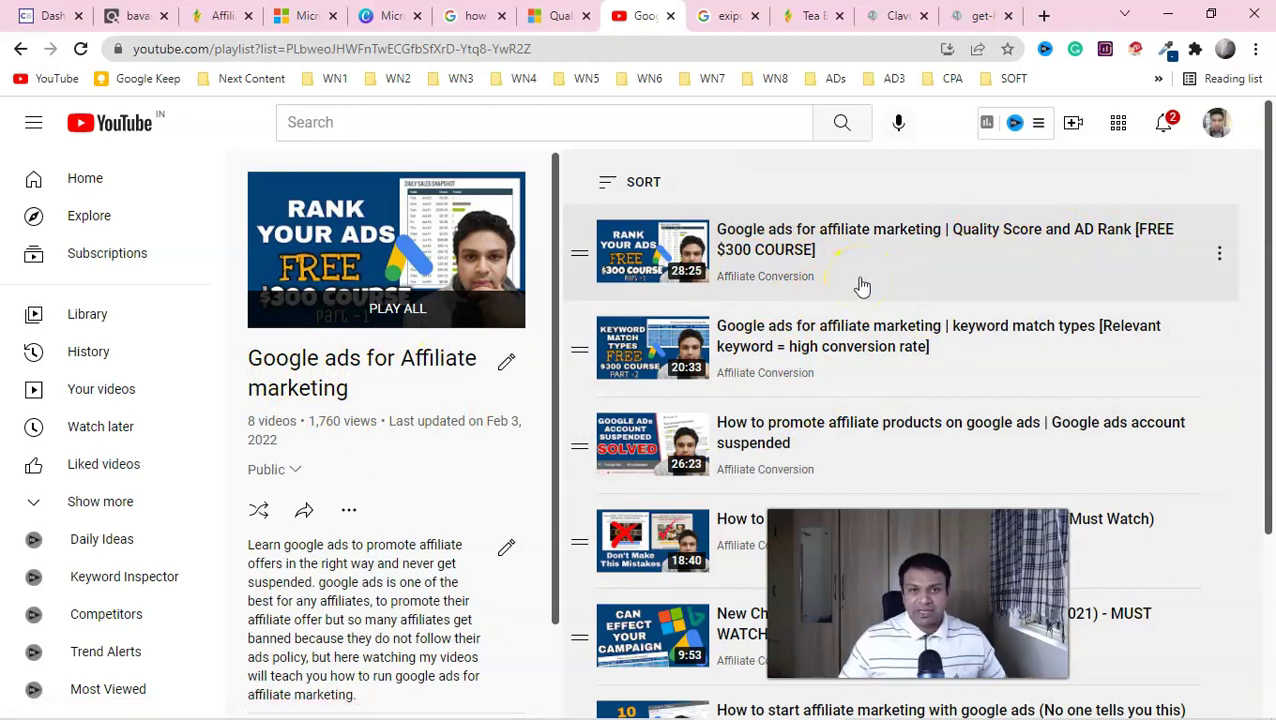
Glance at the Canva Tea burn research notes, then return to the campaign keywords table
key("ctrl+4")
key("ctrl+Tab")
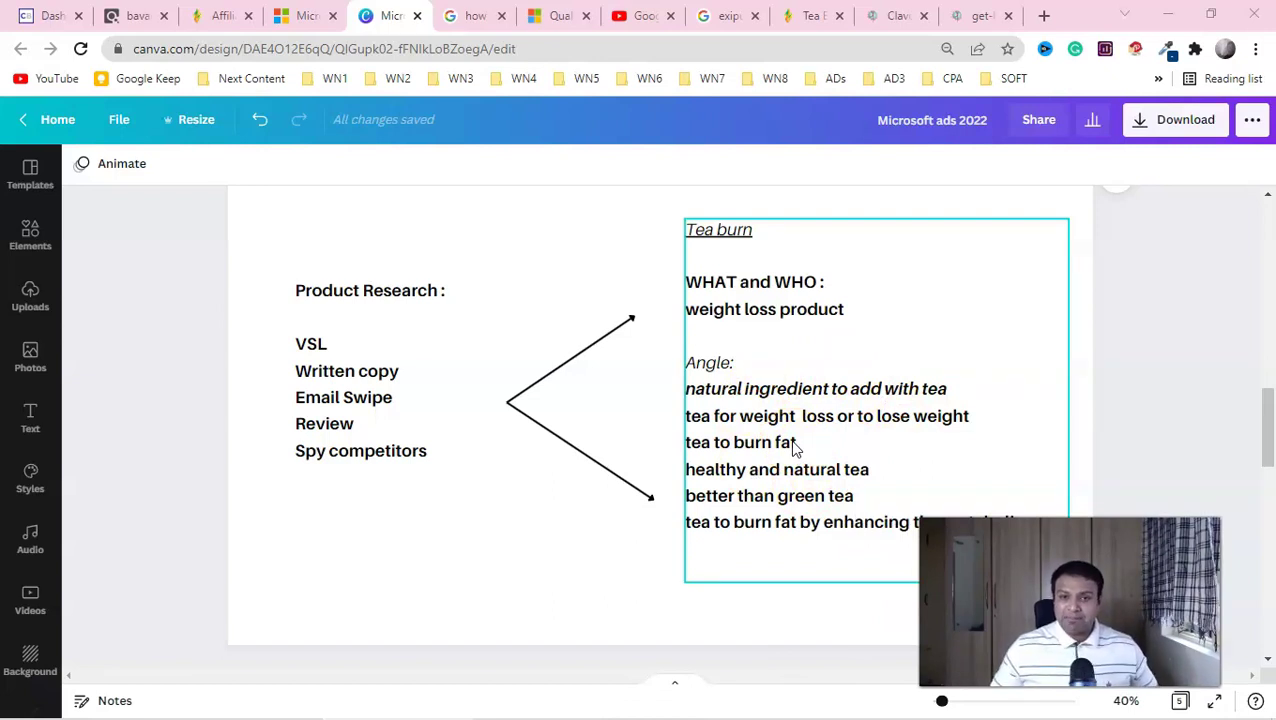
key("ctrl+shift+Tab")
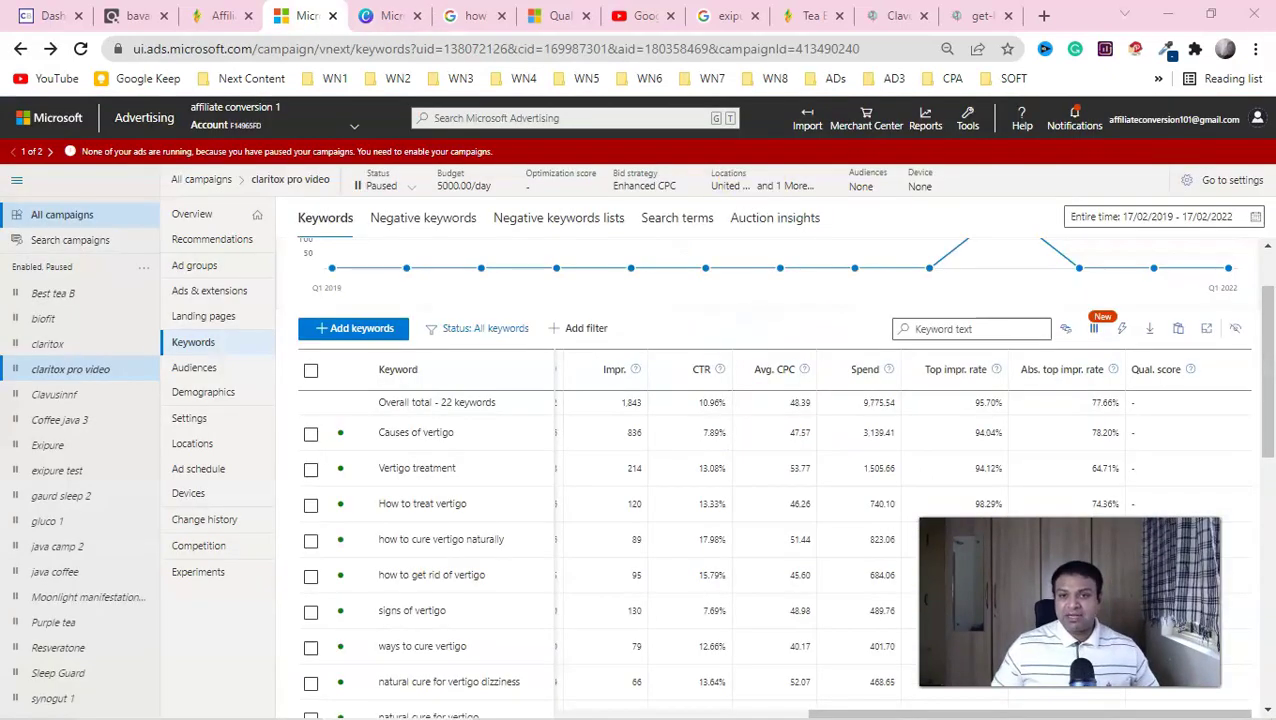
Open Keyword Planner's 'Search for new keywords' form, then consult the Canva buyer-intent keywords slide
left_click(970, 125)
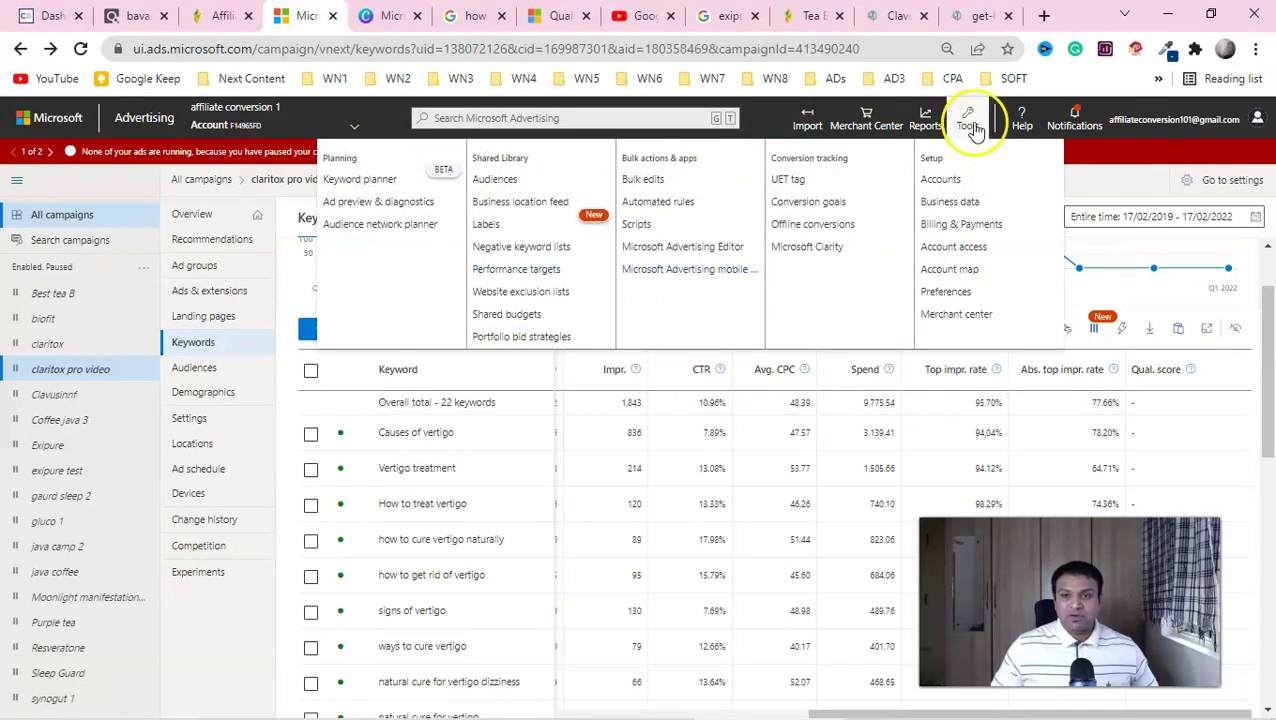
left_click(366, 182)
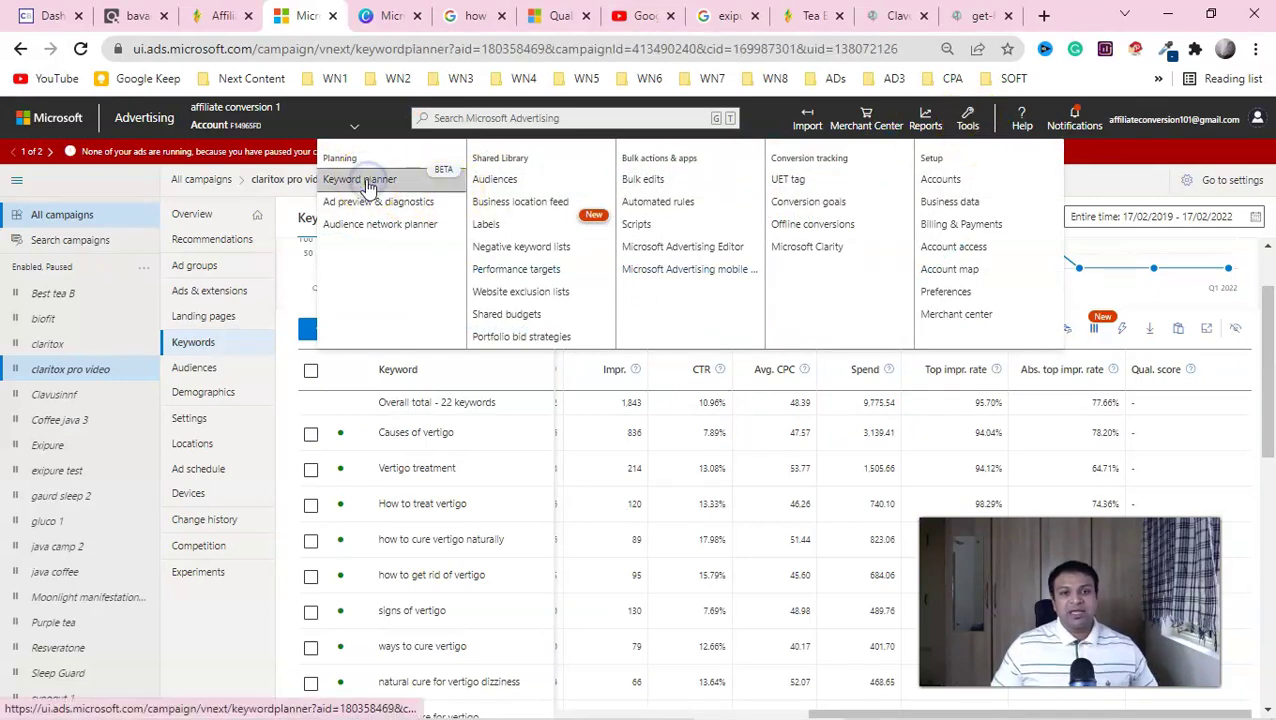
left_click(130, 295)
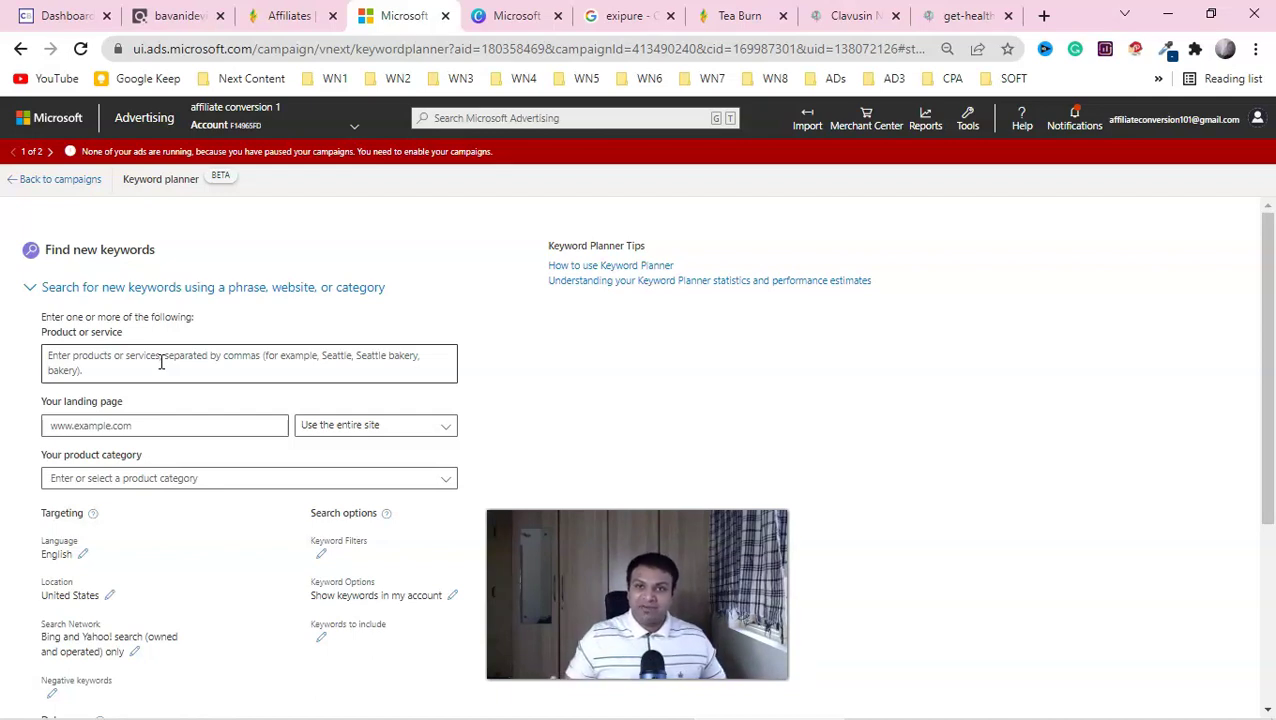
left_click(421, 352)
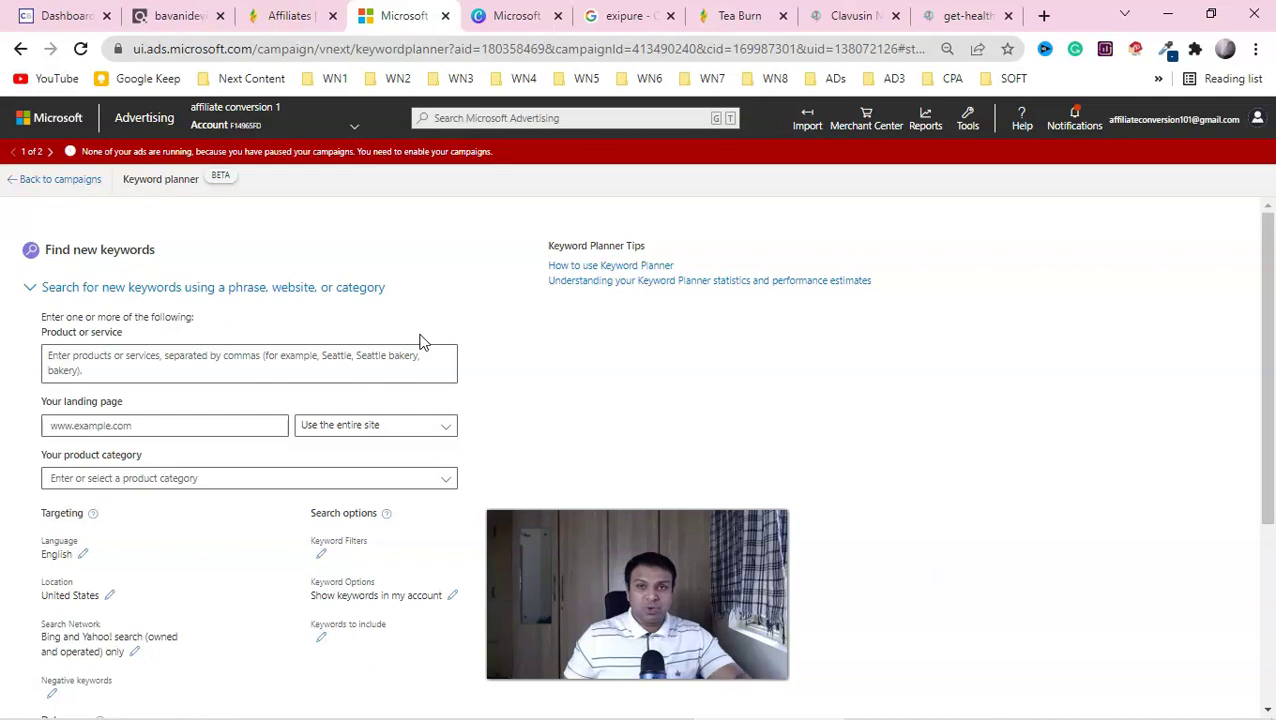
left_click(421, 343)
left_click(539, 376)
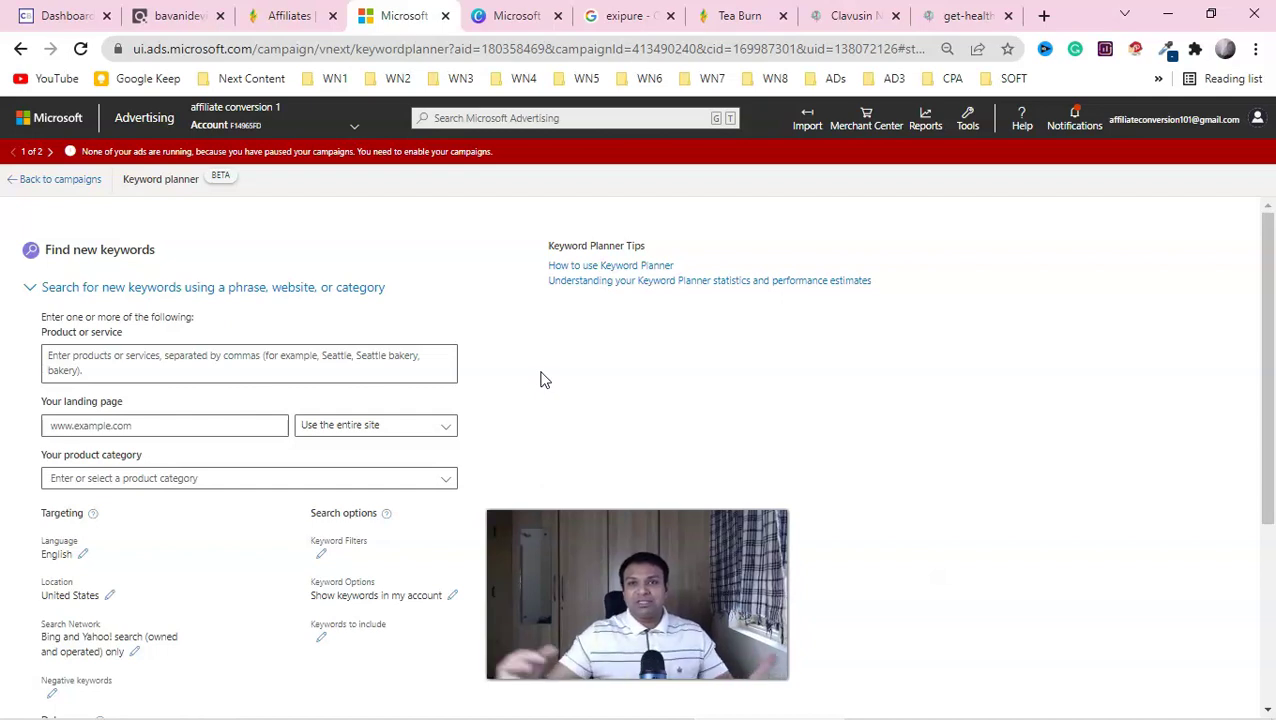
mouse_move(537, 372)
left_mouse_down()
mouse_move(507, 191)
mouse_move(508, 253)
left_mouse_up()
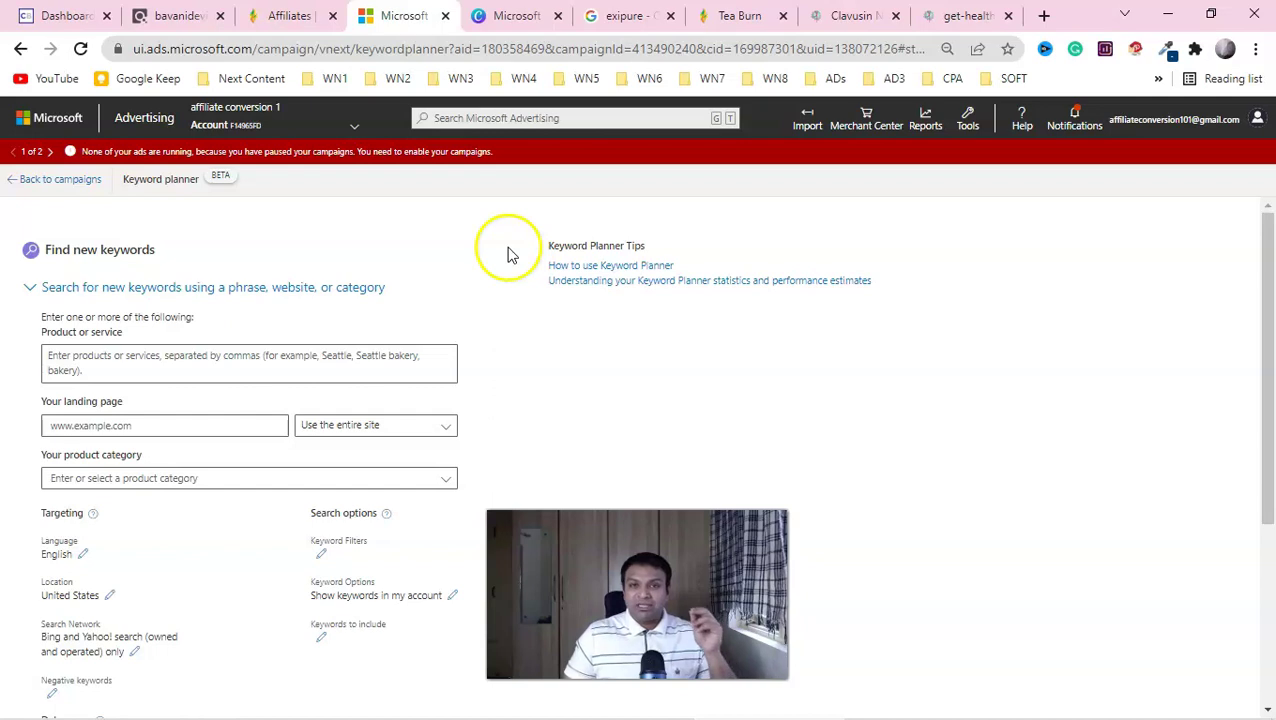
left_click(510, 15)
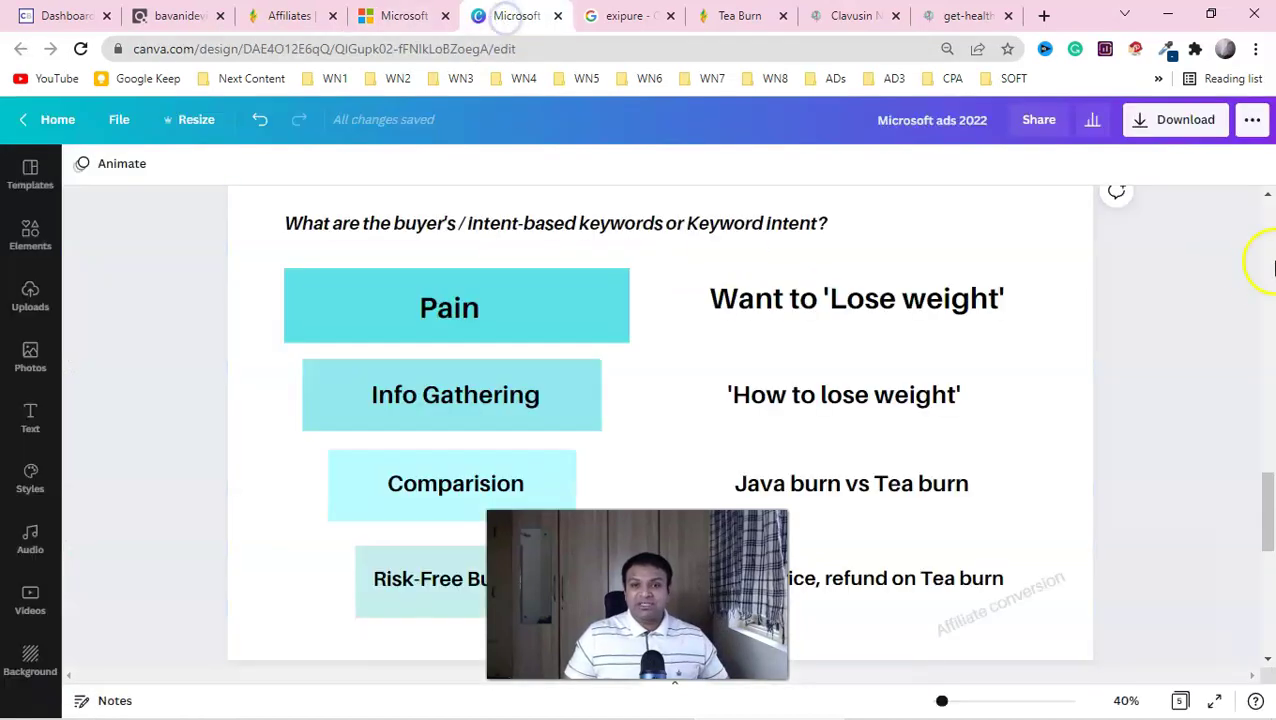
Review the Pain, Comparision and Risk-Free Buy intent stages, then reach page 5's keyword intent table
left_click(464, 308)
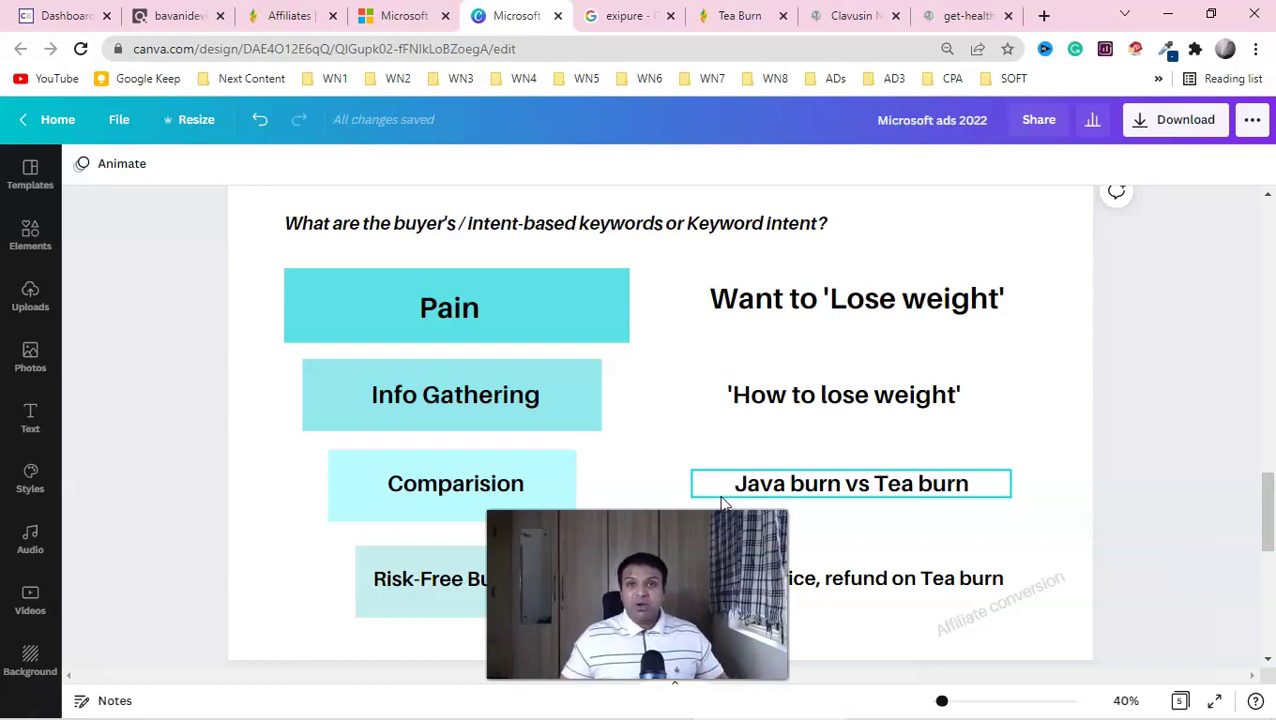
left_click(683, 500)
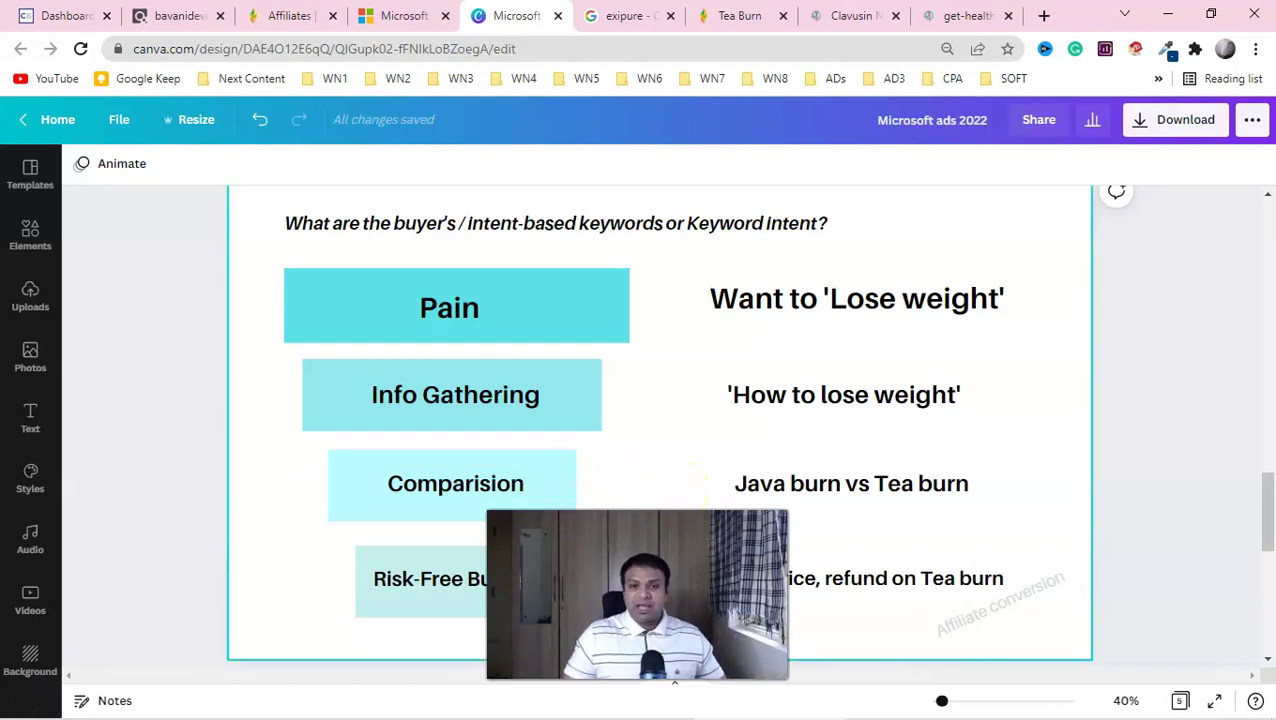
scroll(441, 512, "down", 1)
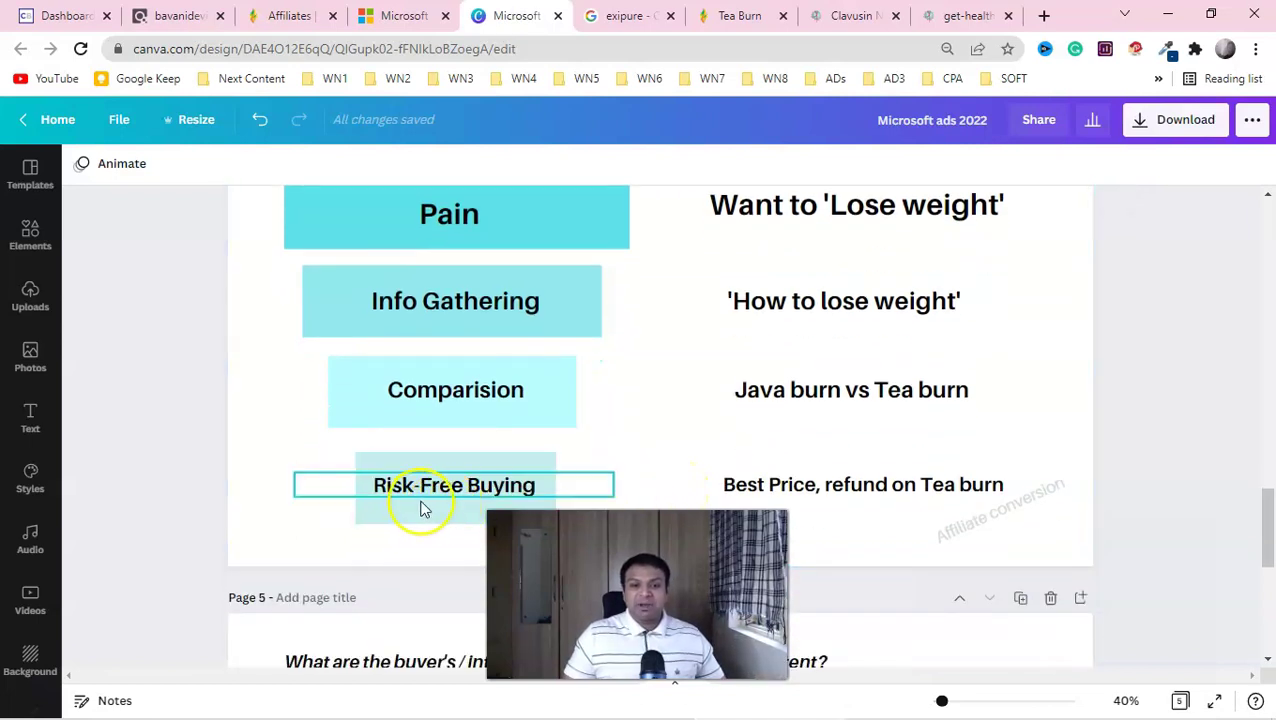
left_click(470, 522)
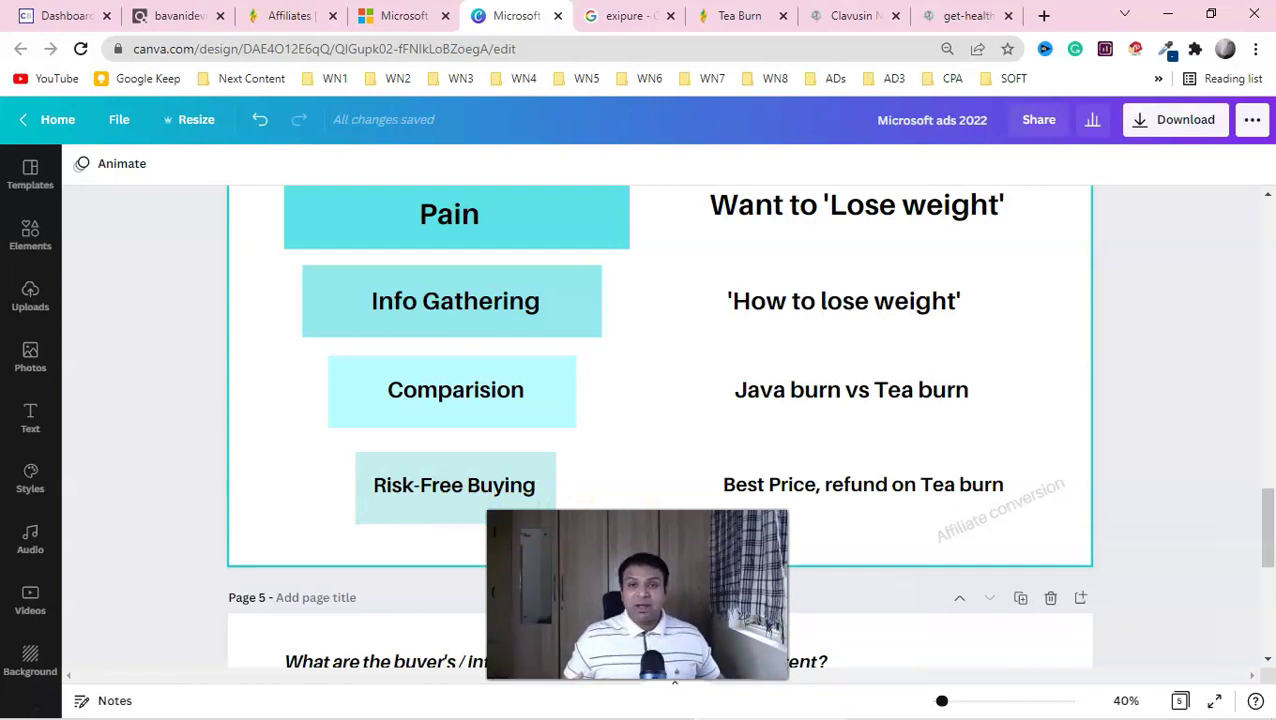
scroll(612, 490, "up", 2)
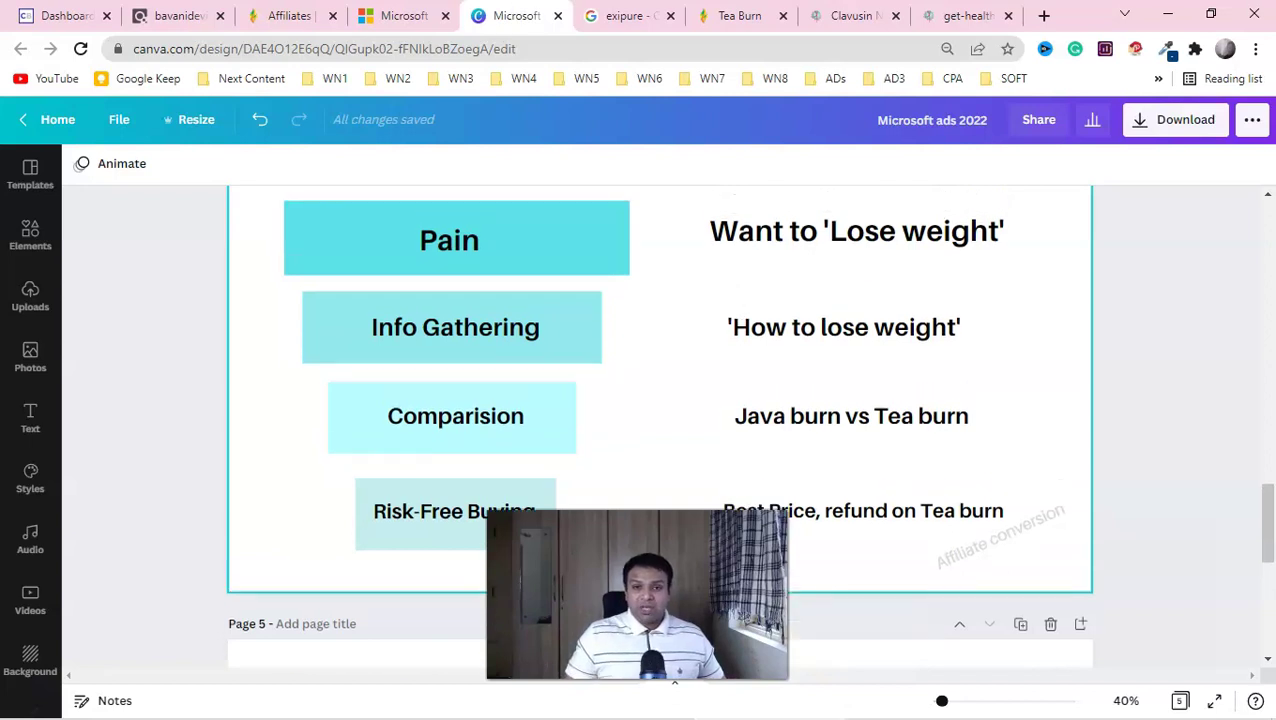
scroll(607, 527, "down", 1)
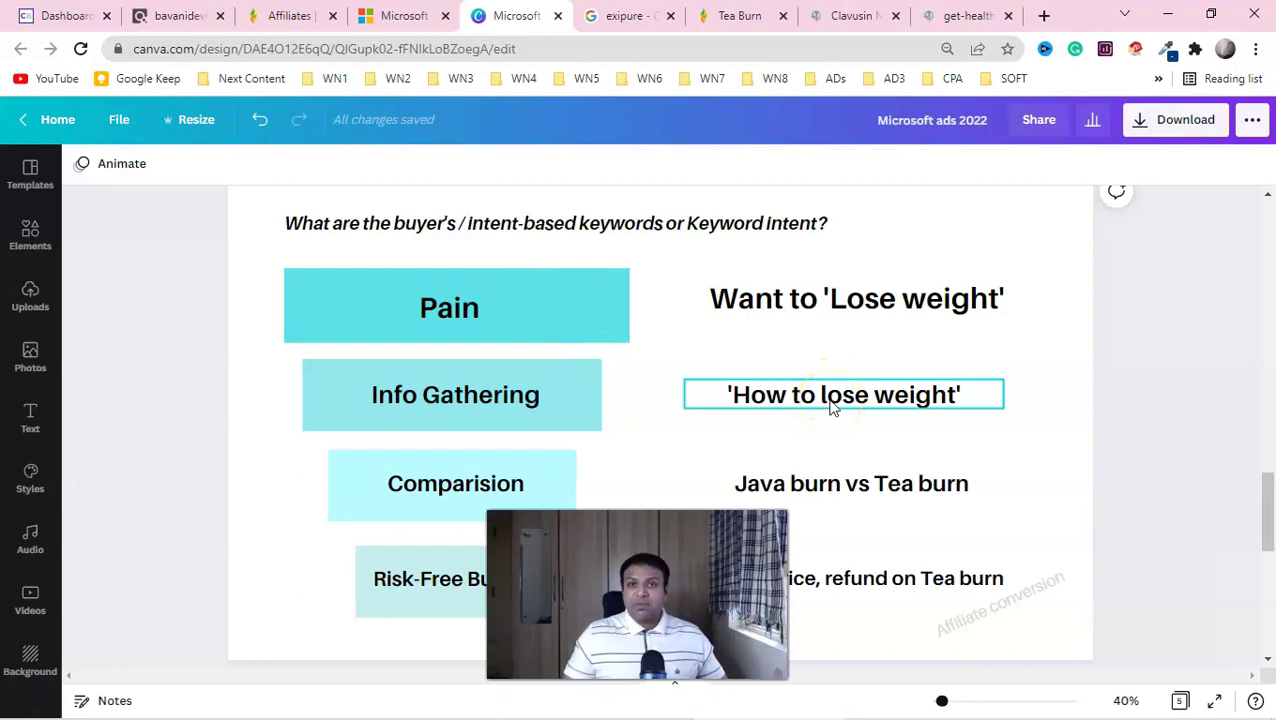
scroll(829, 405, "down", 5)
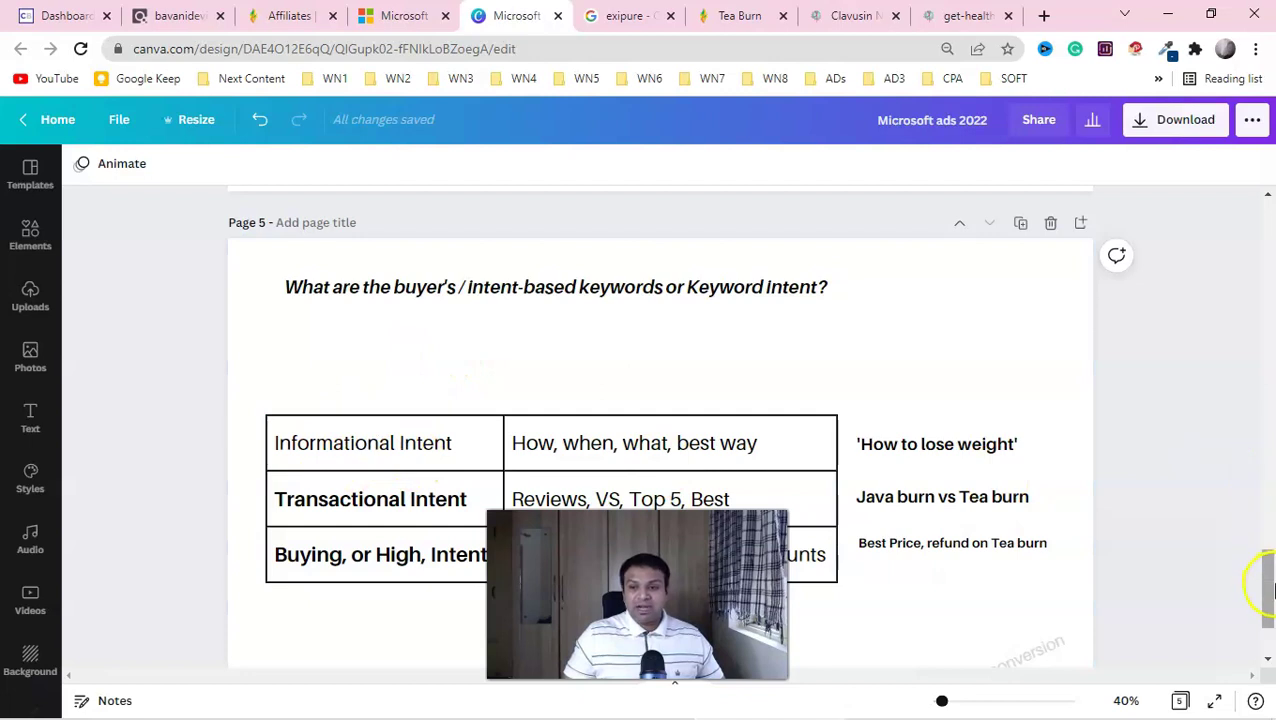
Move from the intent table to the Google 'exipure' results topped by the official-site ad
scroll(474, 370, "down", 1)
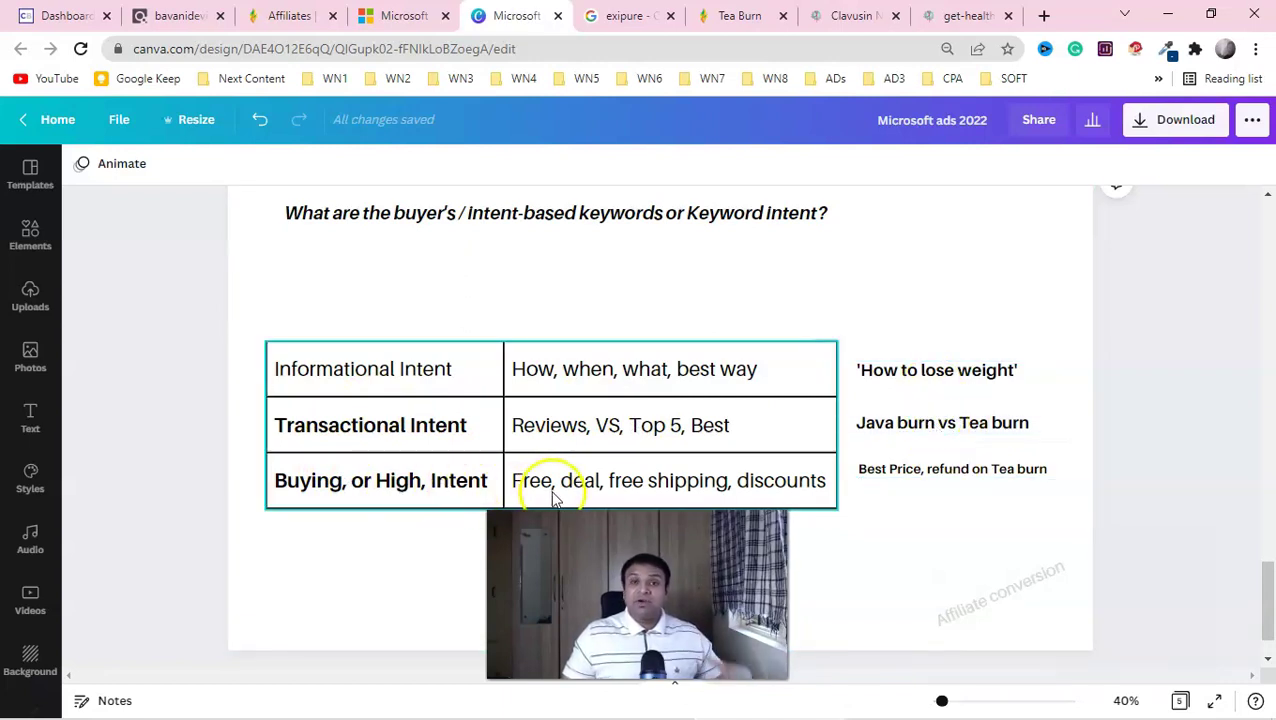
left_click(610, 15)
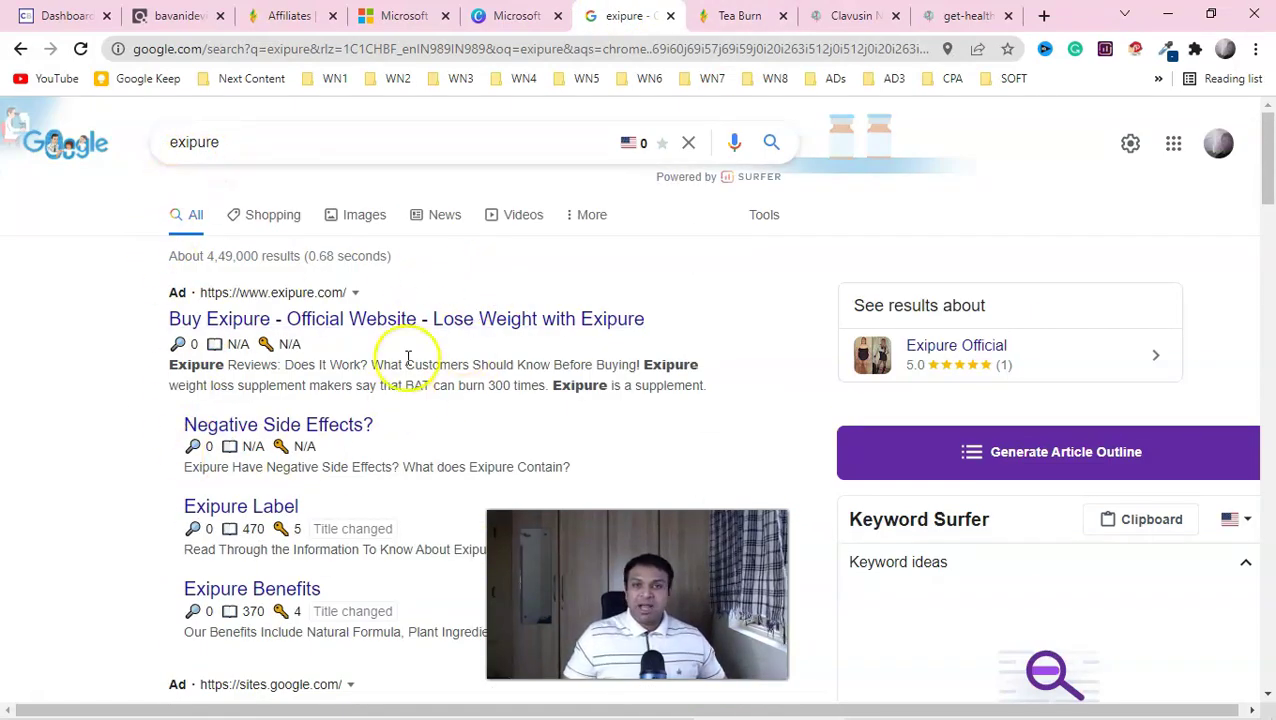
scroll(405, 368, "down", 3)
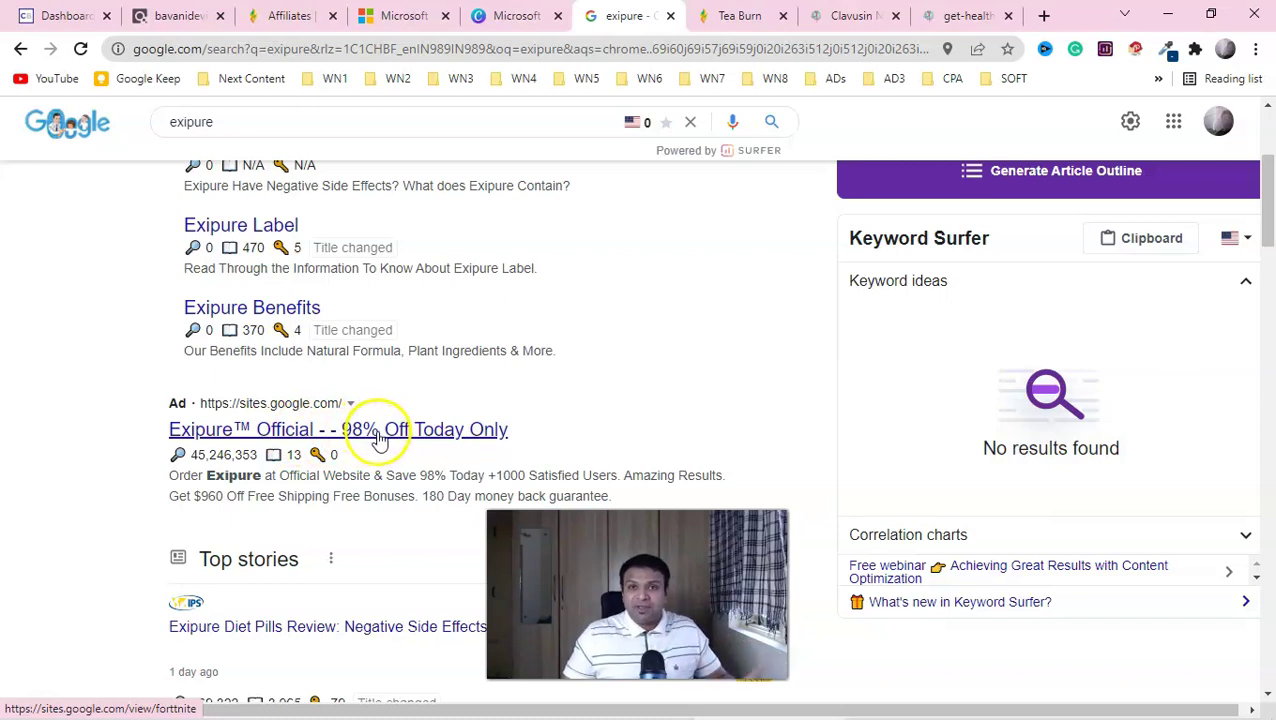
scroll(380, 430, "up", 3)
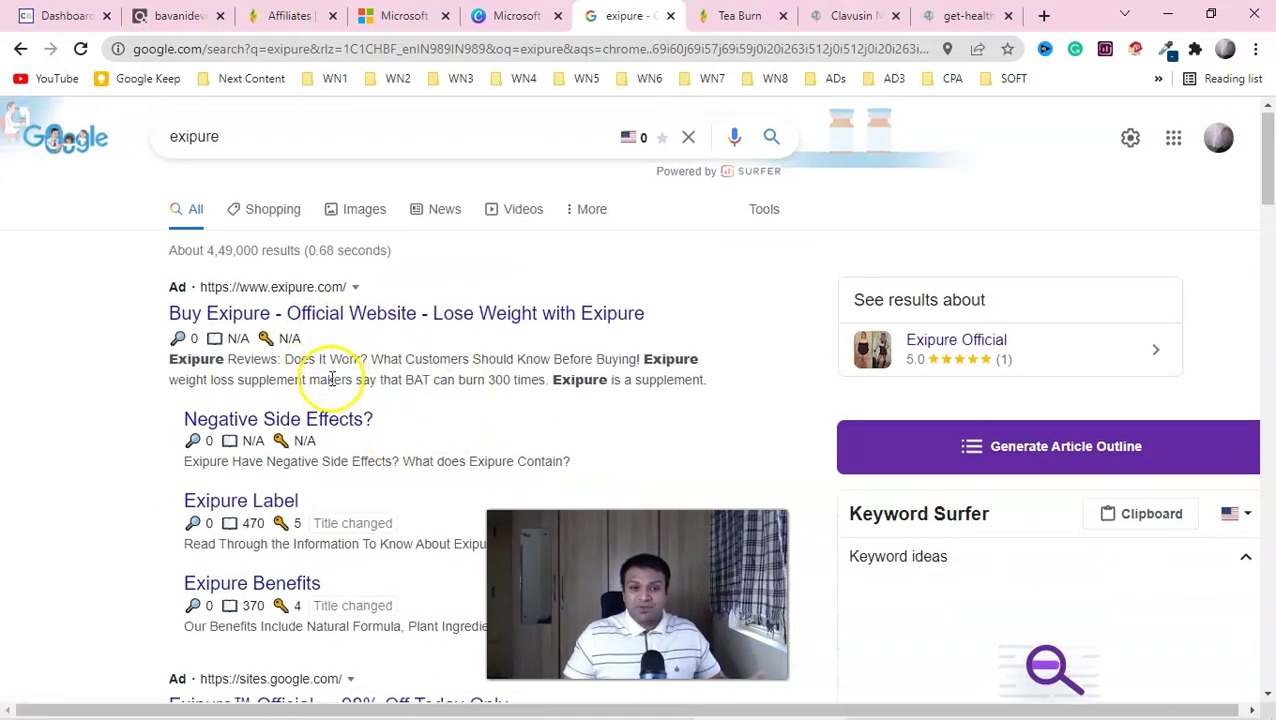
scroll(331, 379, "down", 3)
scroll(322, 390, "up", 1)
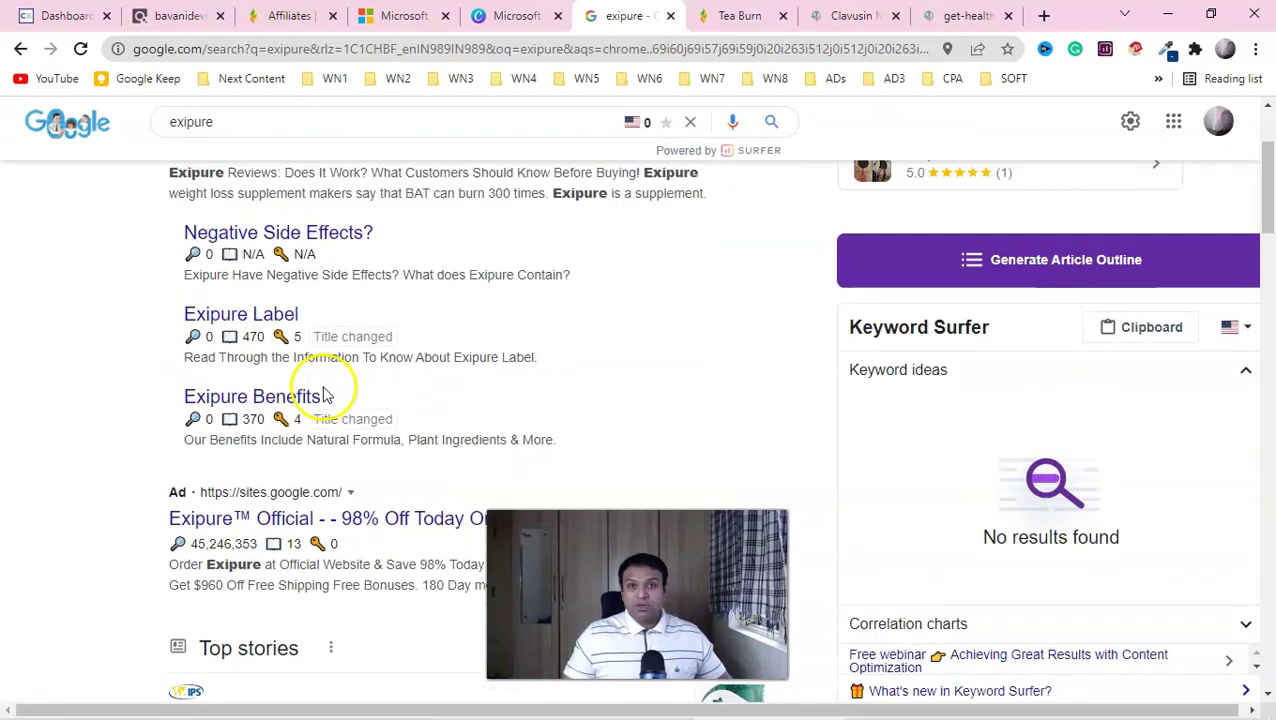
scroll(360, 370, "down", 1)
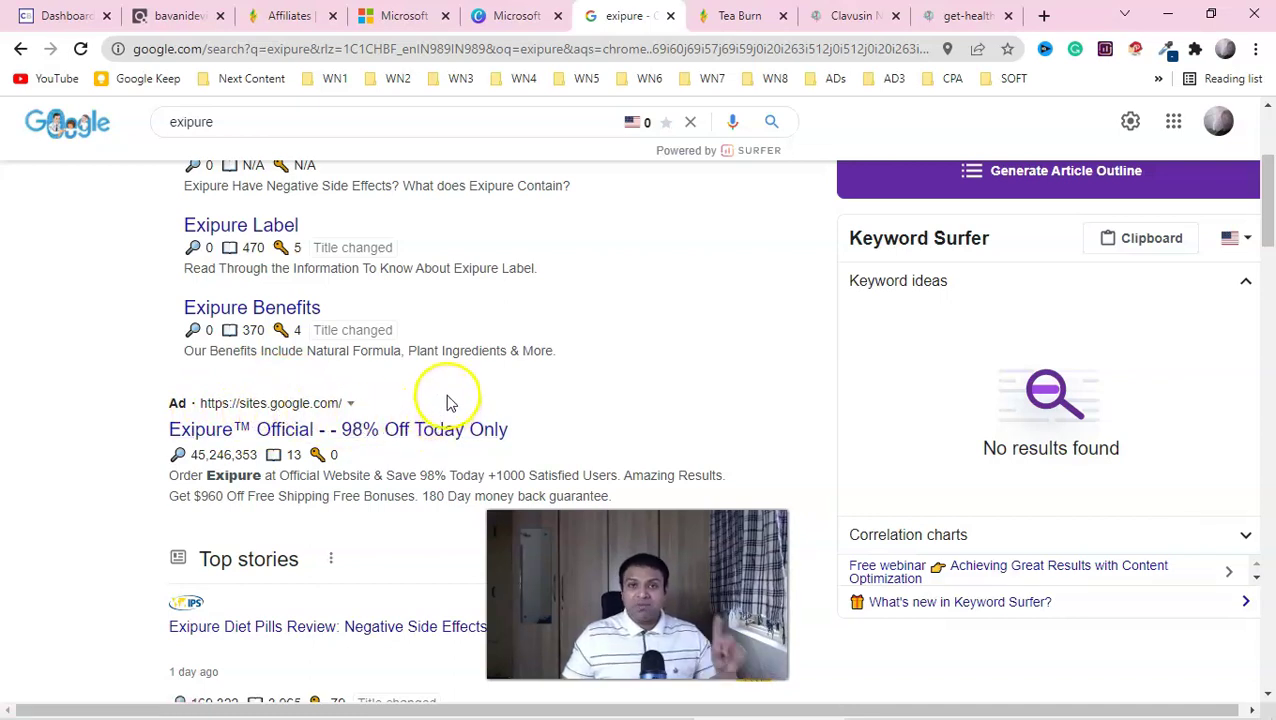
left_click(600, 408)
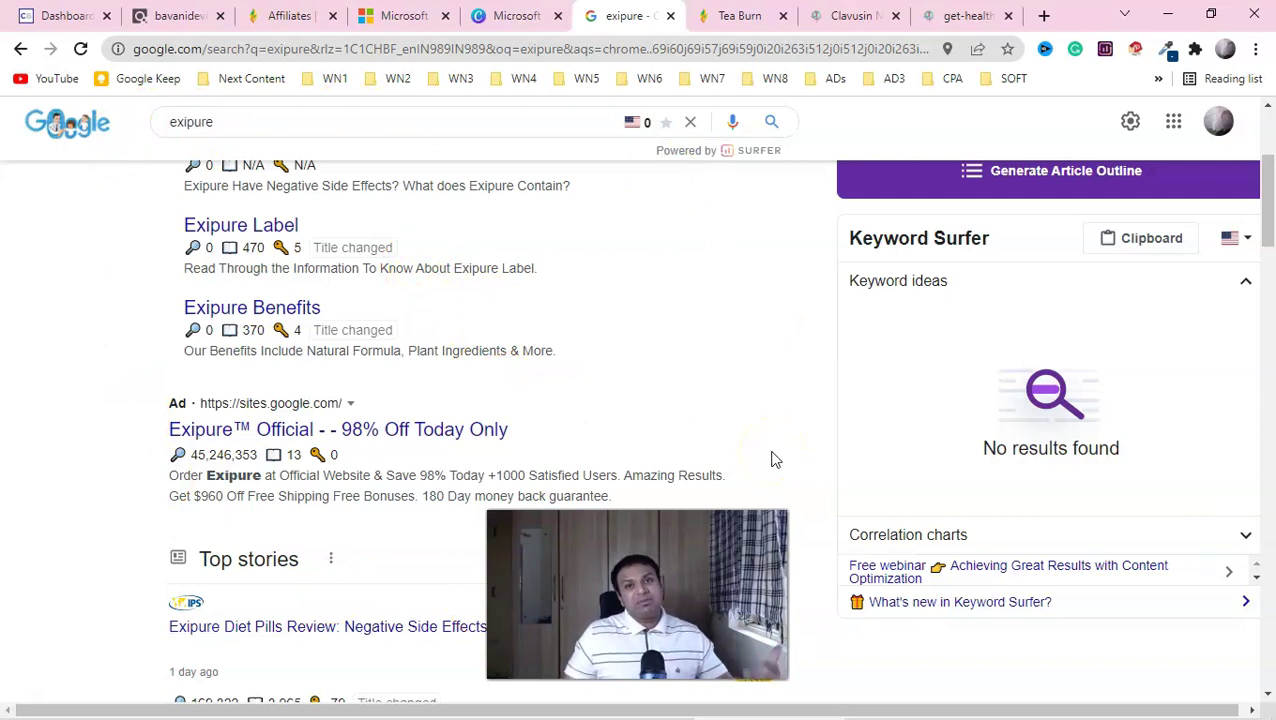
Consult Canva's keyword intent table and Tea burn angles before returning to Keyword Planner
key("ctrl+shift+Tab")
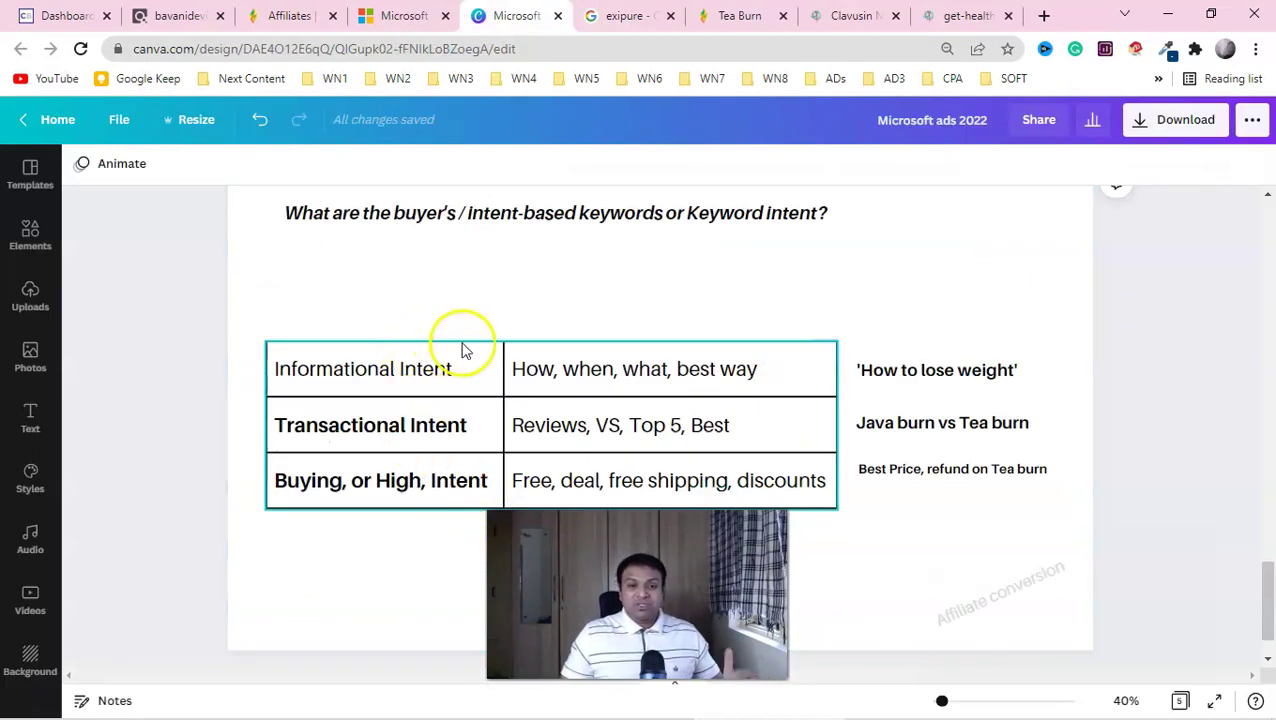
left_click(706, 242)
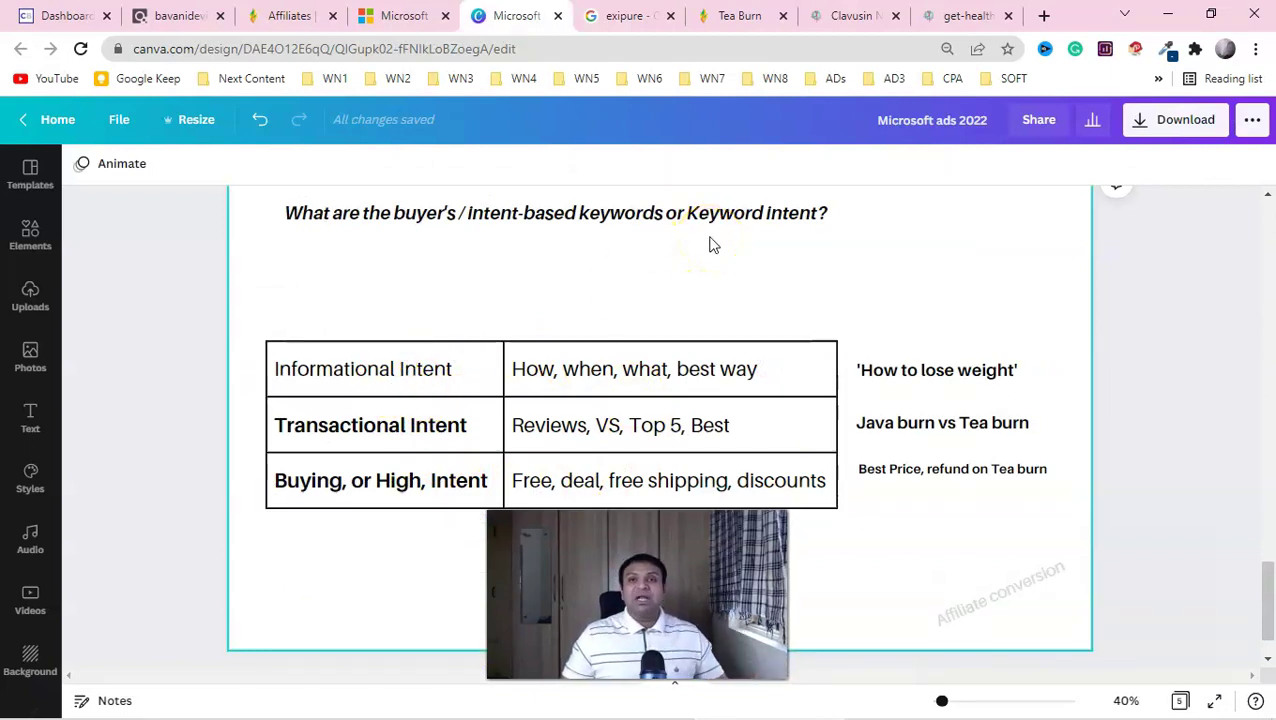
left_click(545, 498)
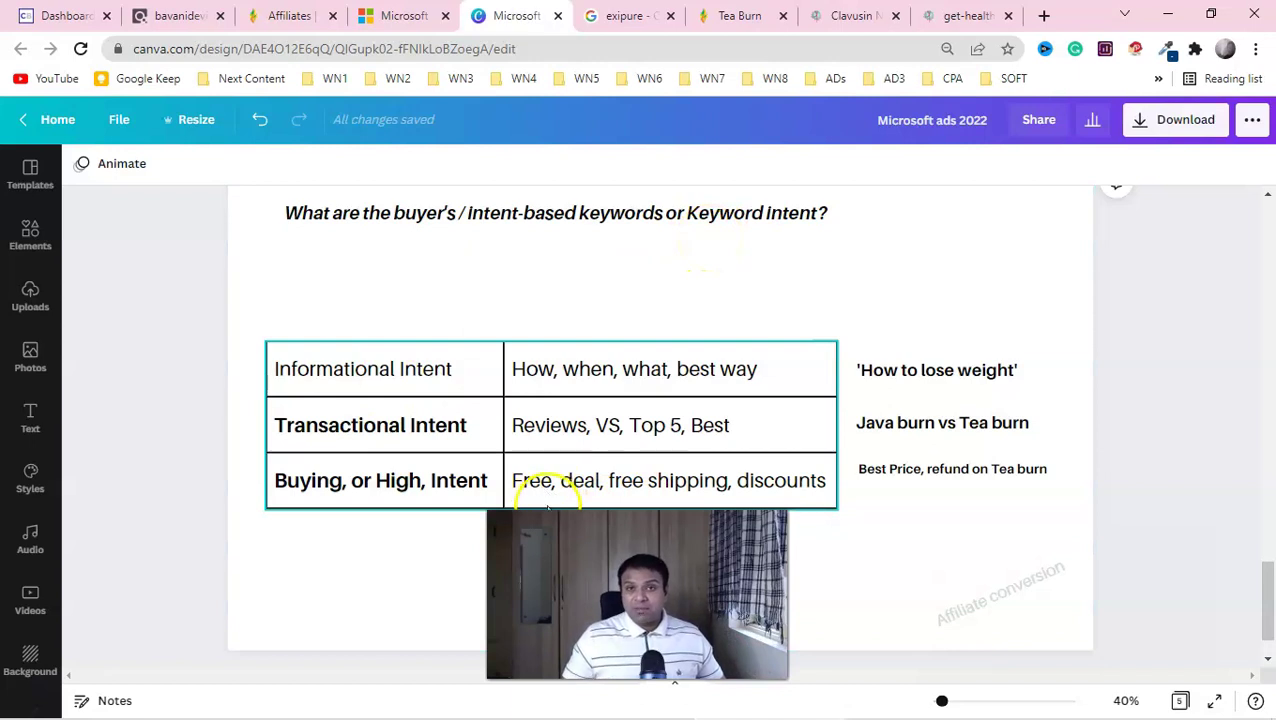
left_click(527, 356)
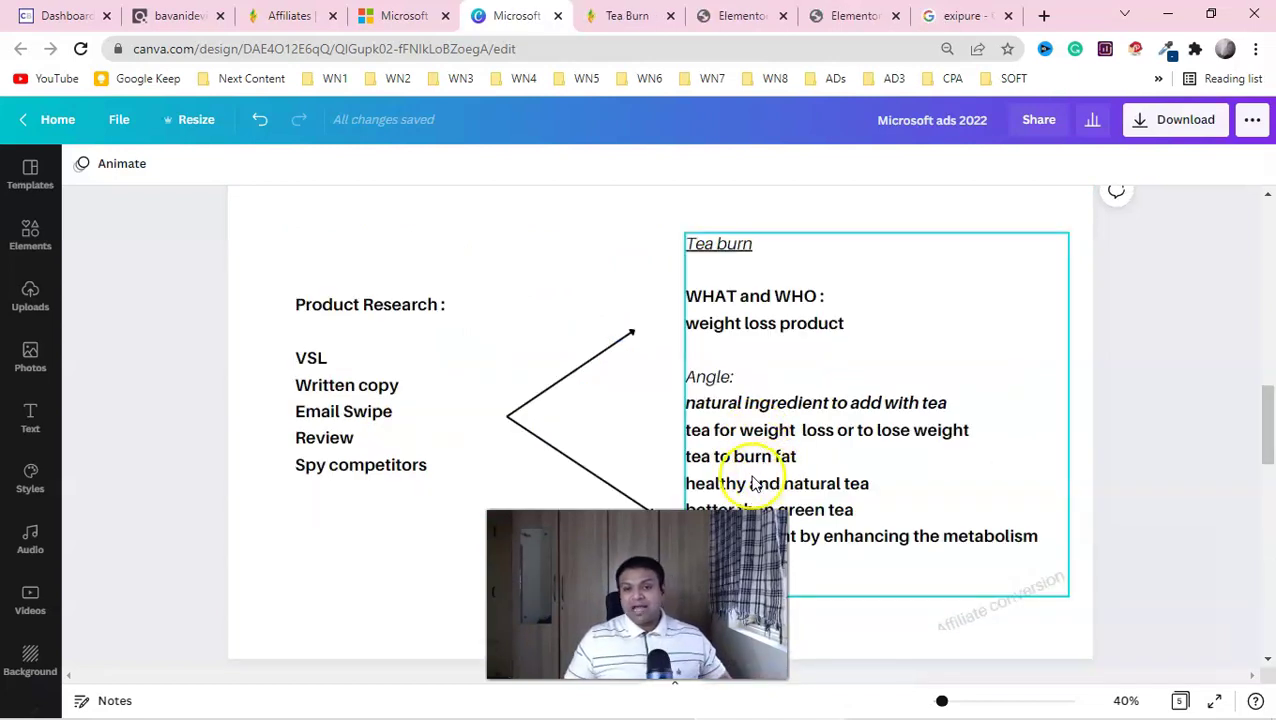
left_click(410, 16)
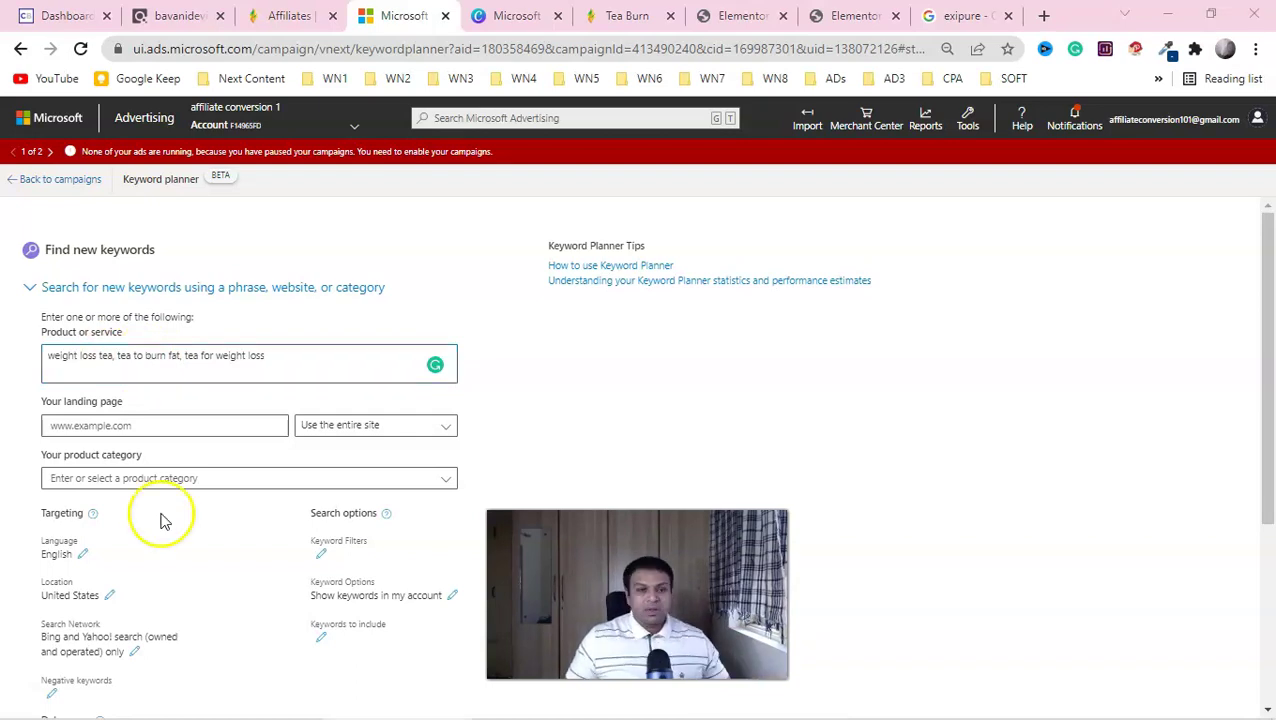
Get Keyword Planner suggestions for weight loss tea, tea to burn fat and tea for weight loss
scroll(180, 400, "down", 1)
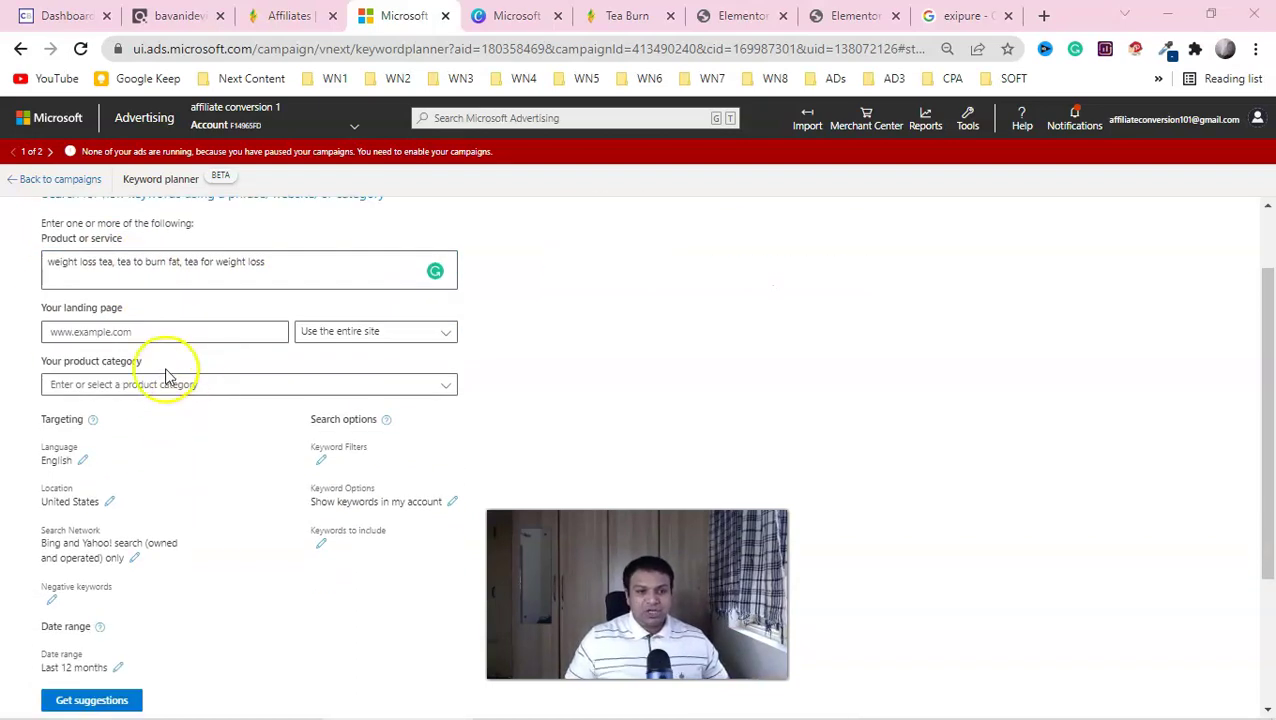
scroll(55, 476, "down", 1)
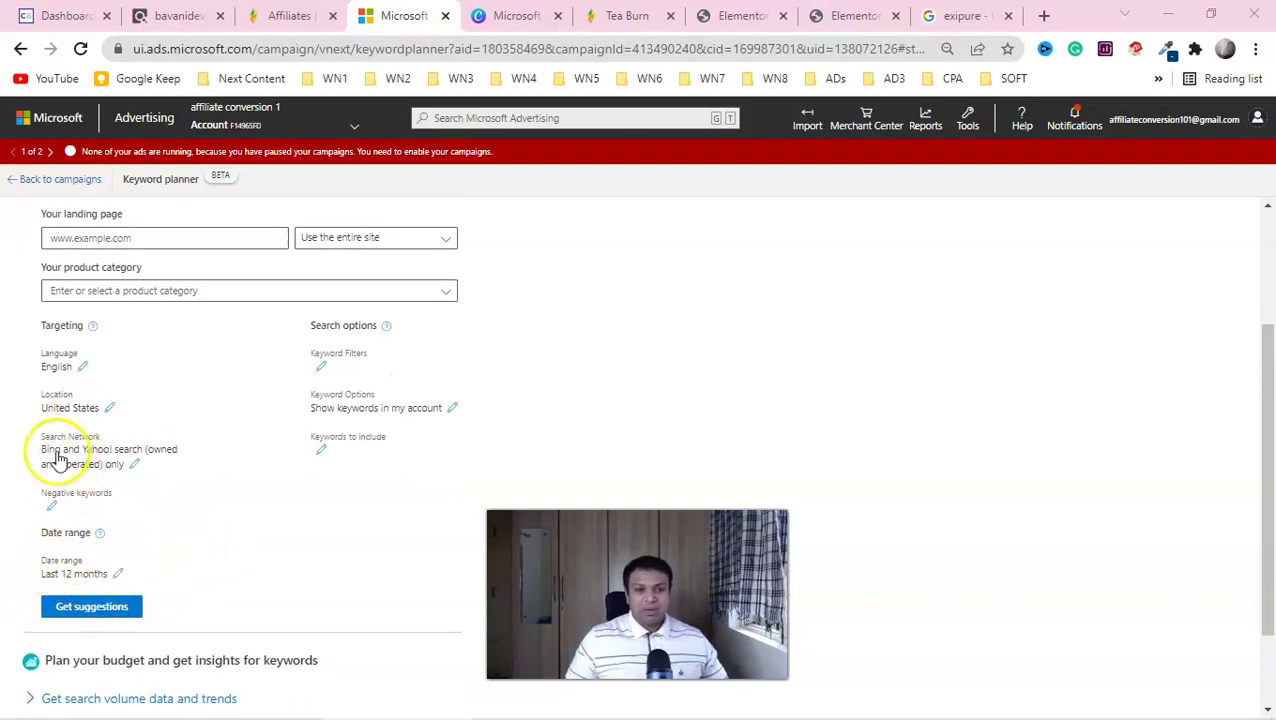
left_click(89, 607)
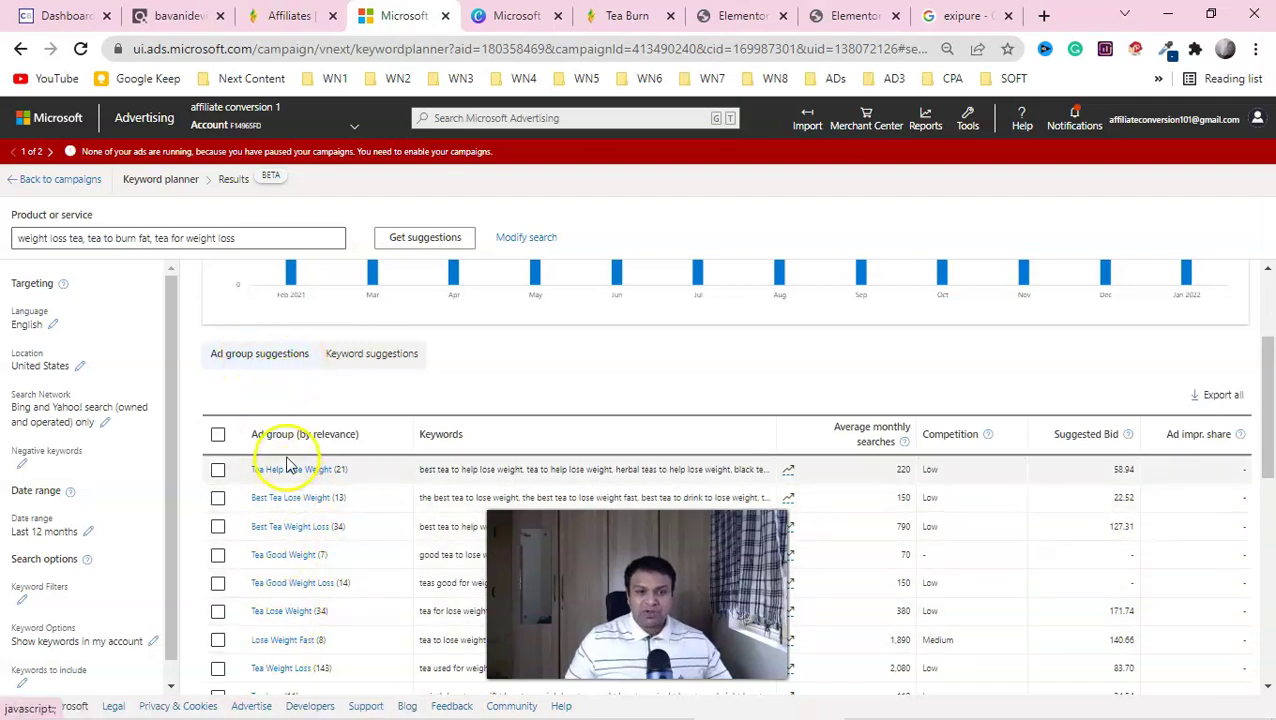
left_click(371, 362)
scroll(487, 501, "down", 3)
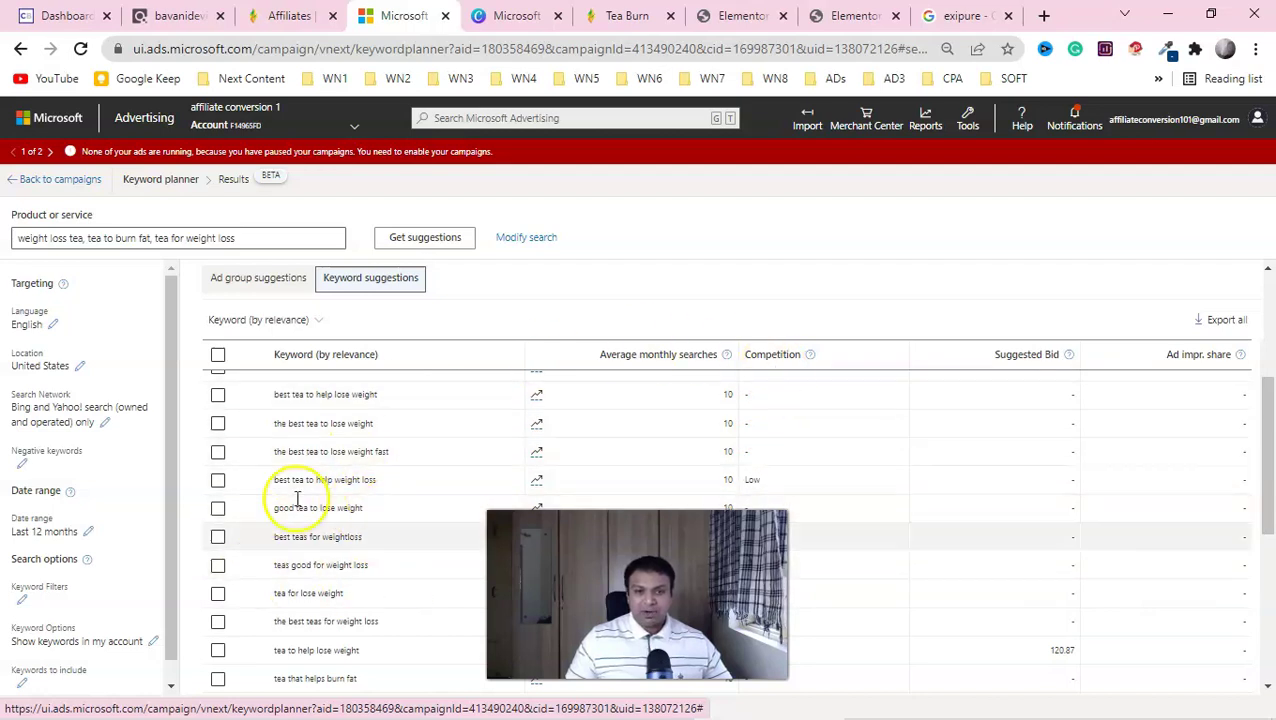
scroll(370, 484, "up", 3)
left_click(260, 455)
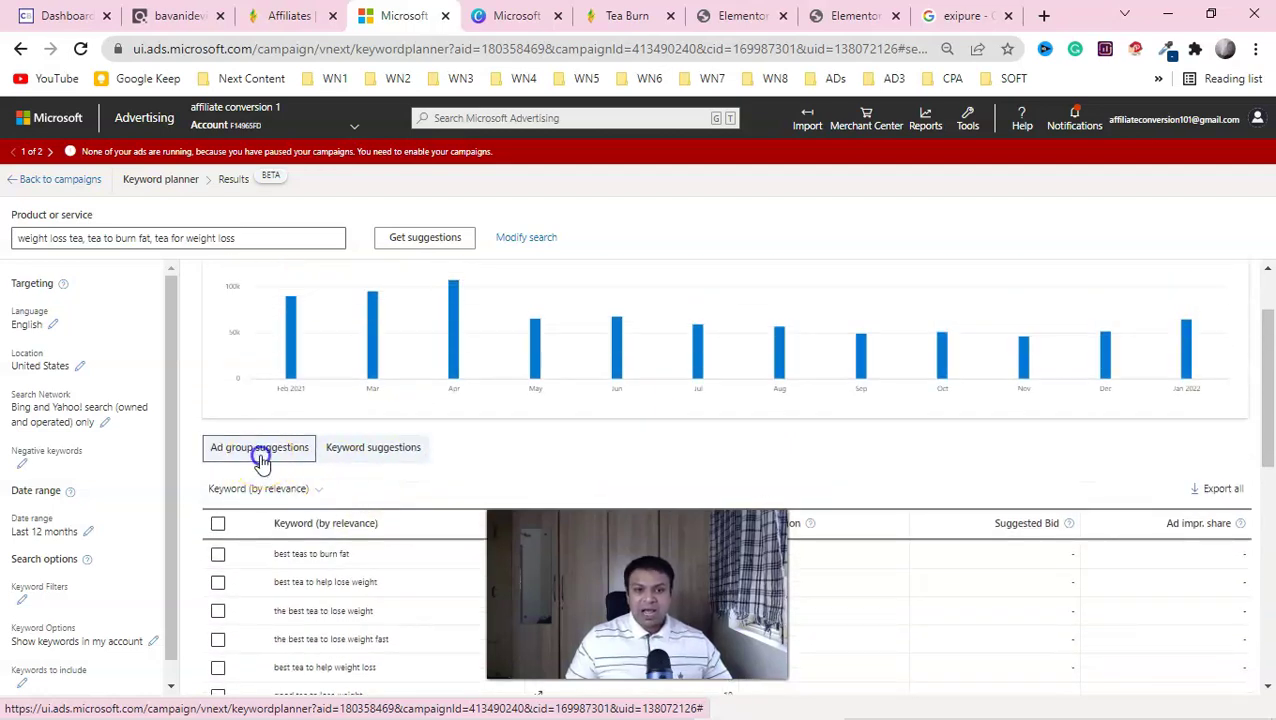
scroll(400, 540, "down", 2)
scroll(380, 540, "up", 2)
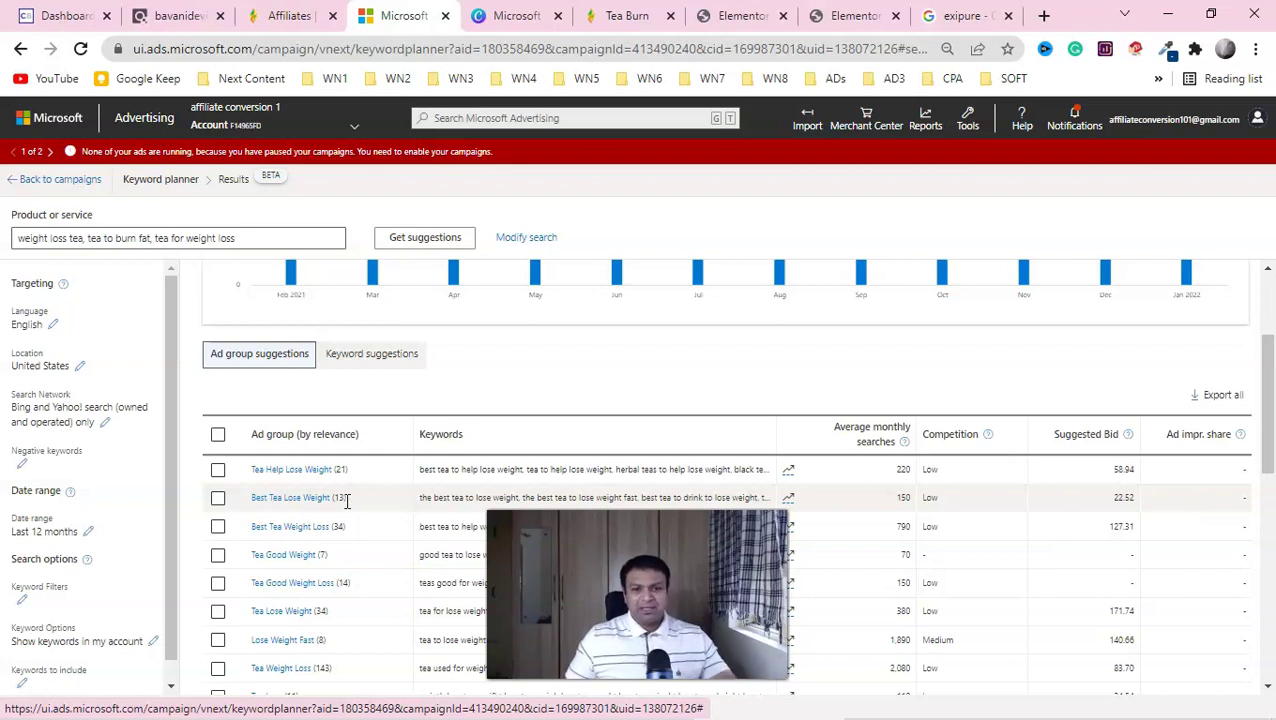
left_click(284, 476)
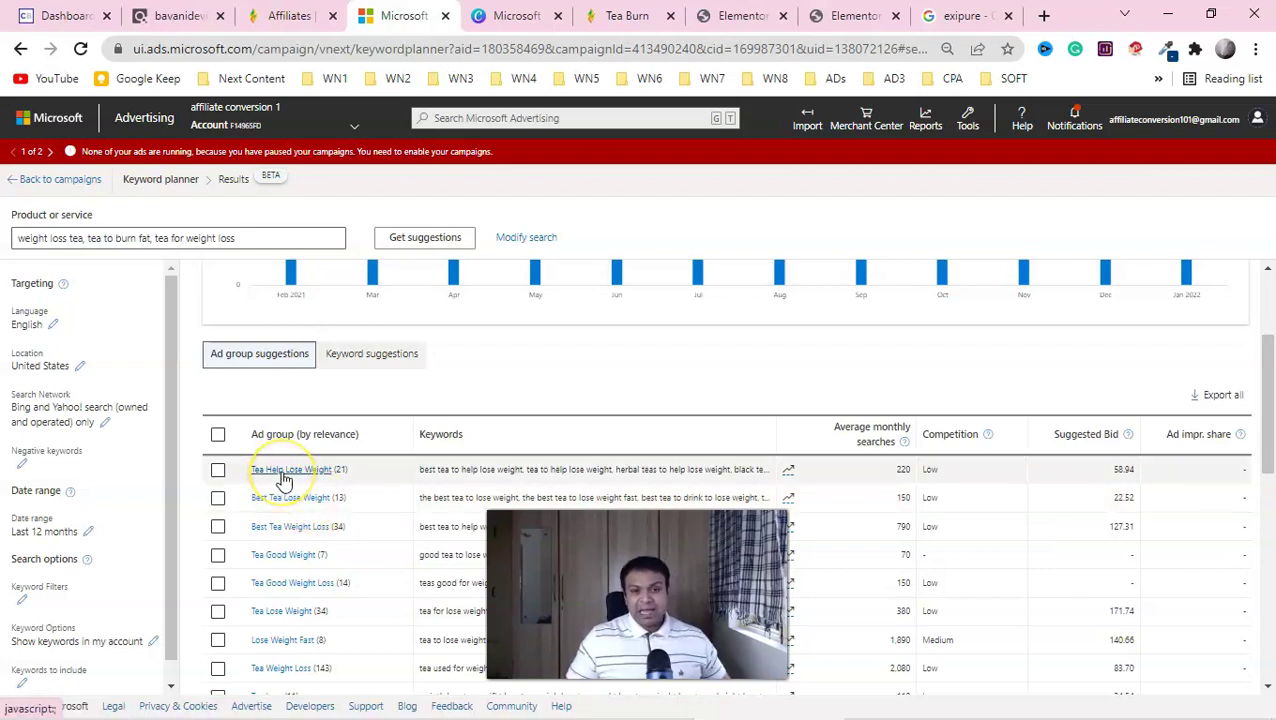
Rank Tea Help Lose Weight keywords by competition, highest first, then return to all ad group suggestions
left_click(778, 352)
left_click(778, 355)
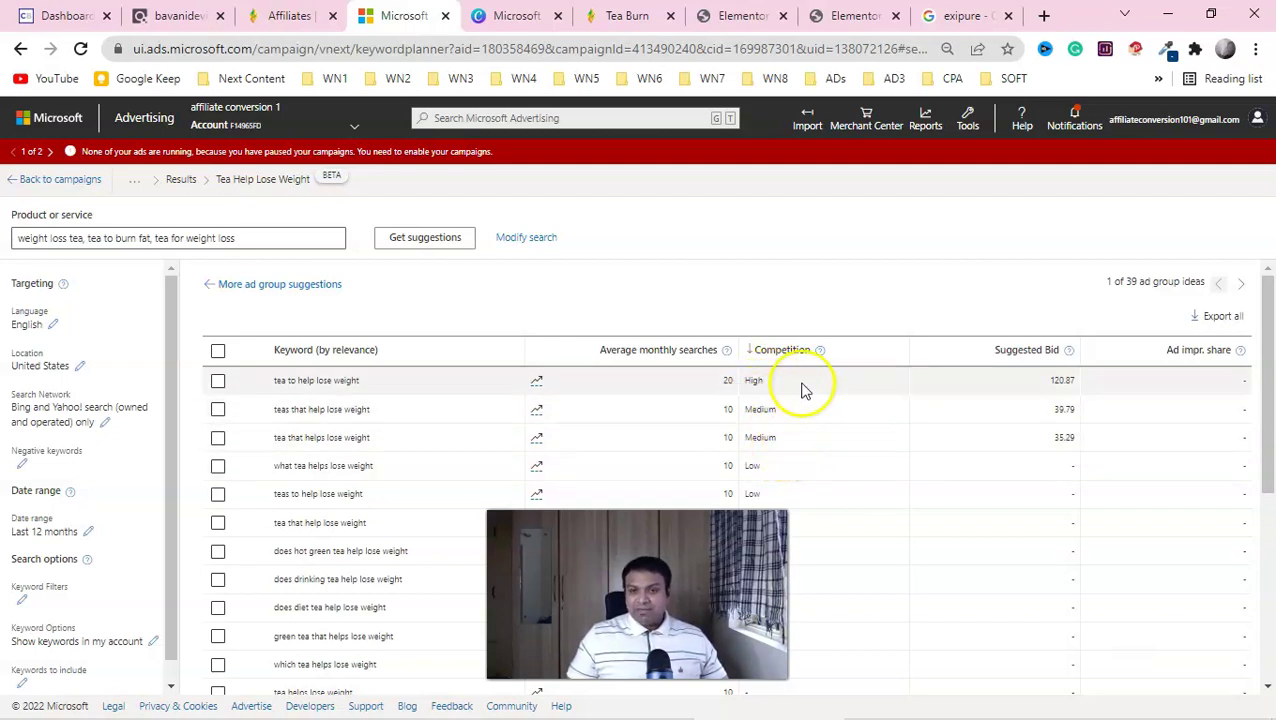
left_click(1056, 380)
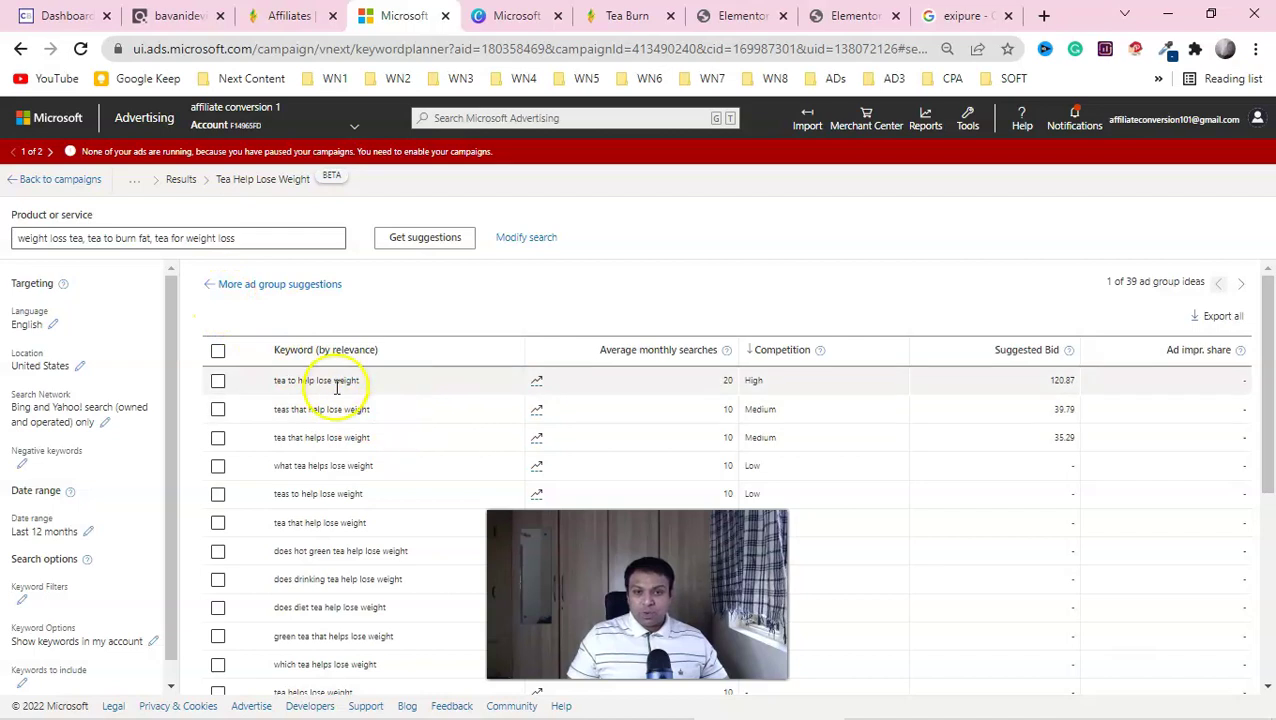
left_click(211, 284)
Open the Tea Lose Weight ad group, sort by Competition, and copy 'how to lose weight with tea'
scroll(376, 487, "down", 2)
scroll(376, 487, "down", 1)
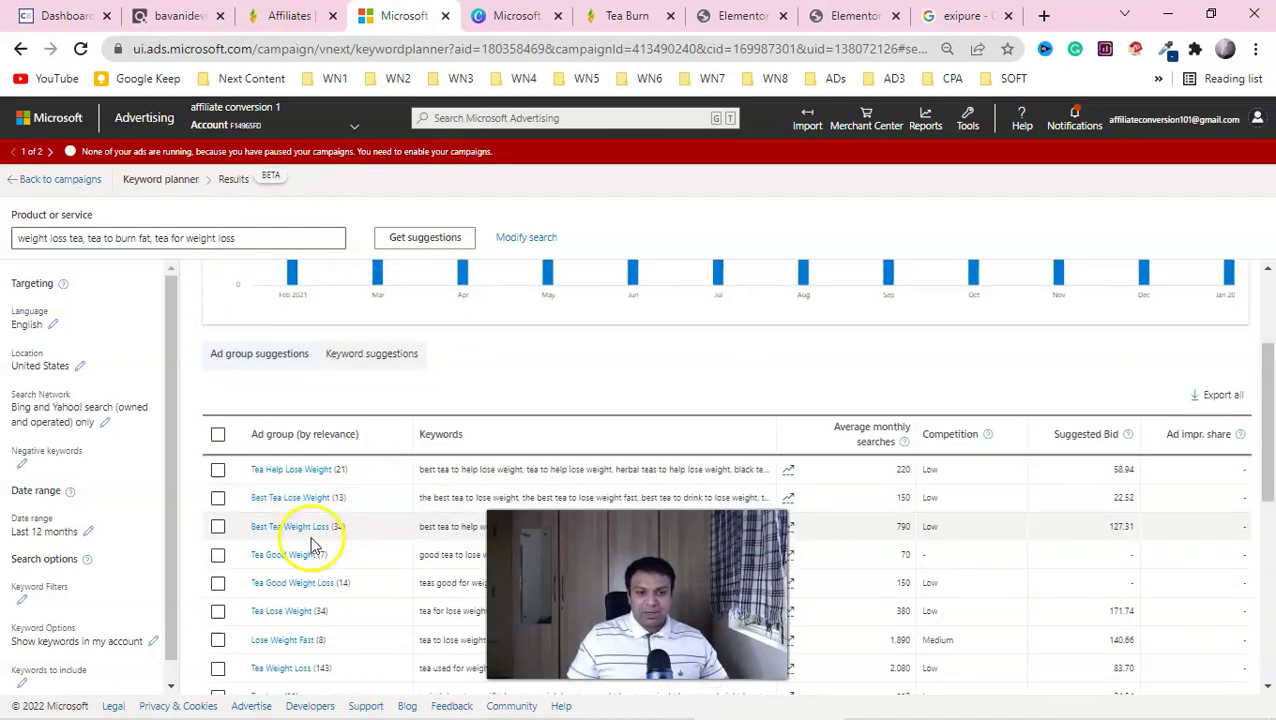
left_click(291, 498)
left_click(763, 353)
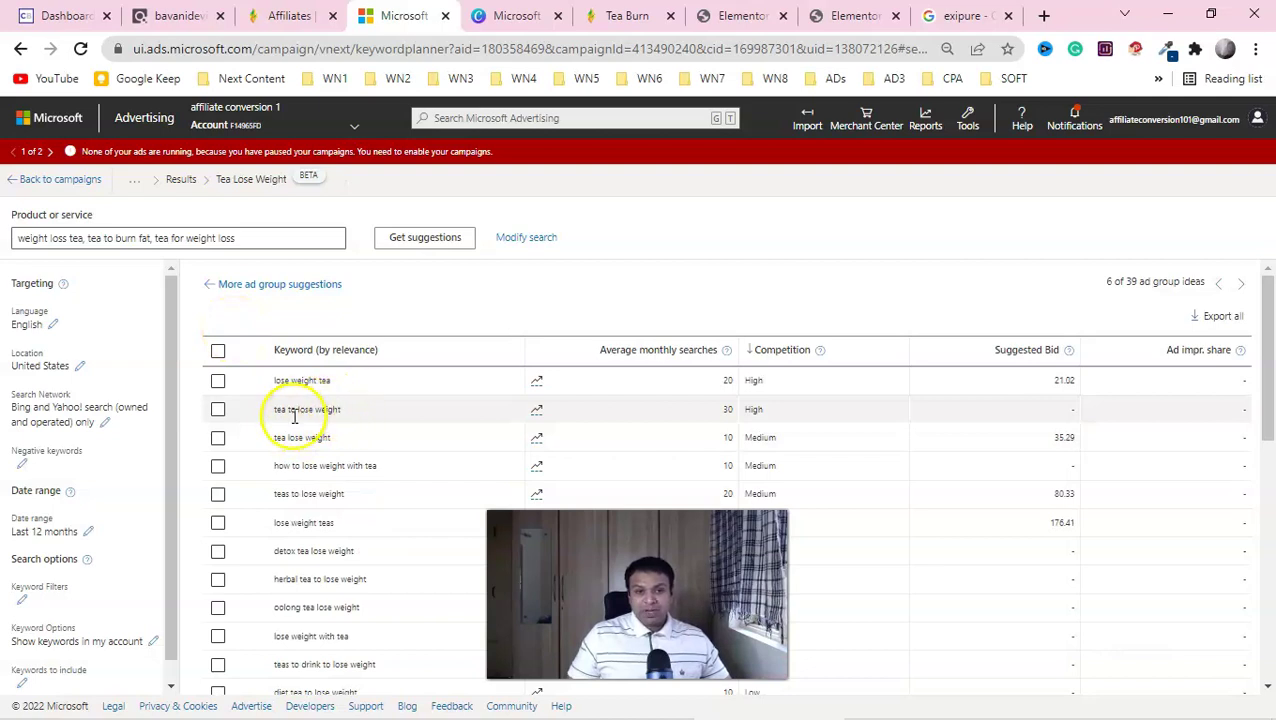
left_click(375, 470)
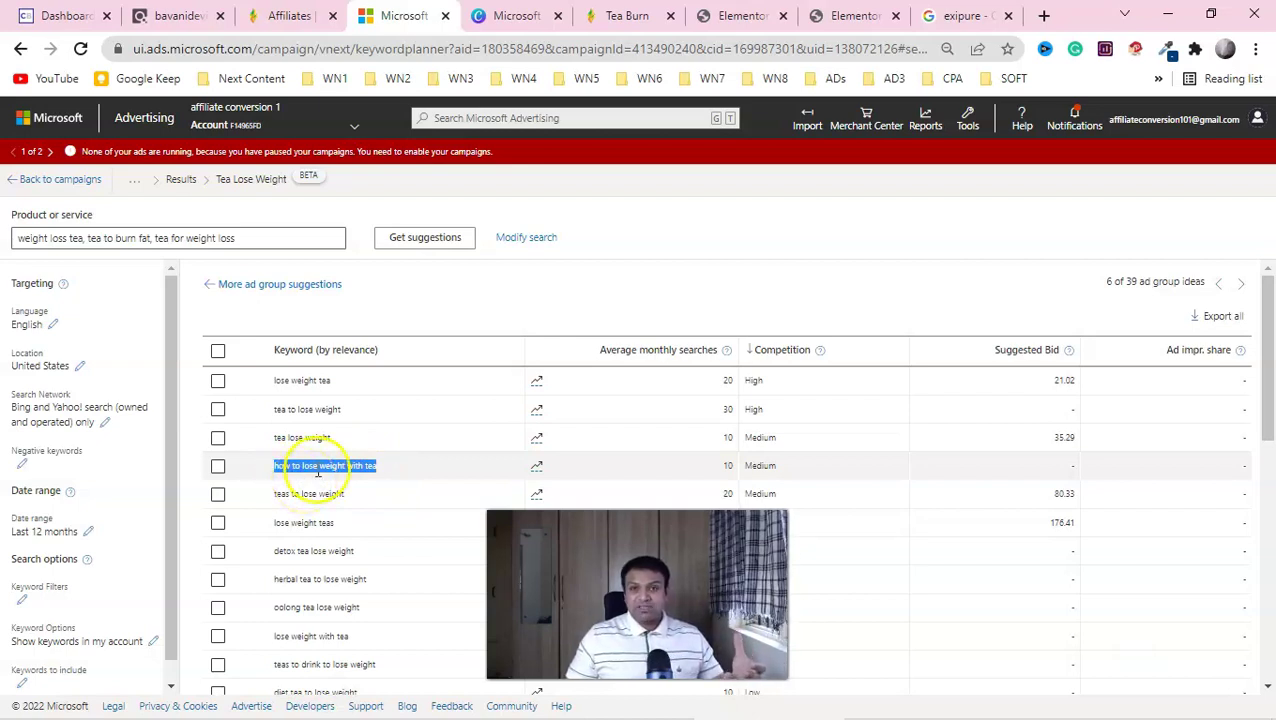
left_click(390, 472)
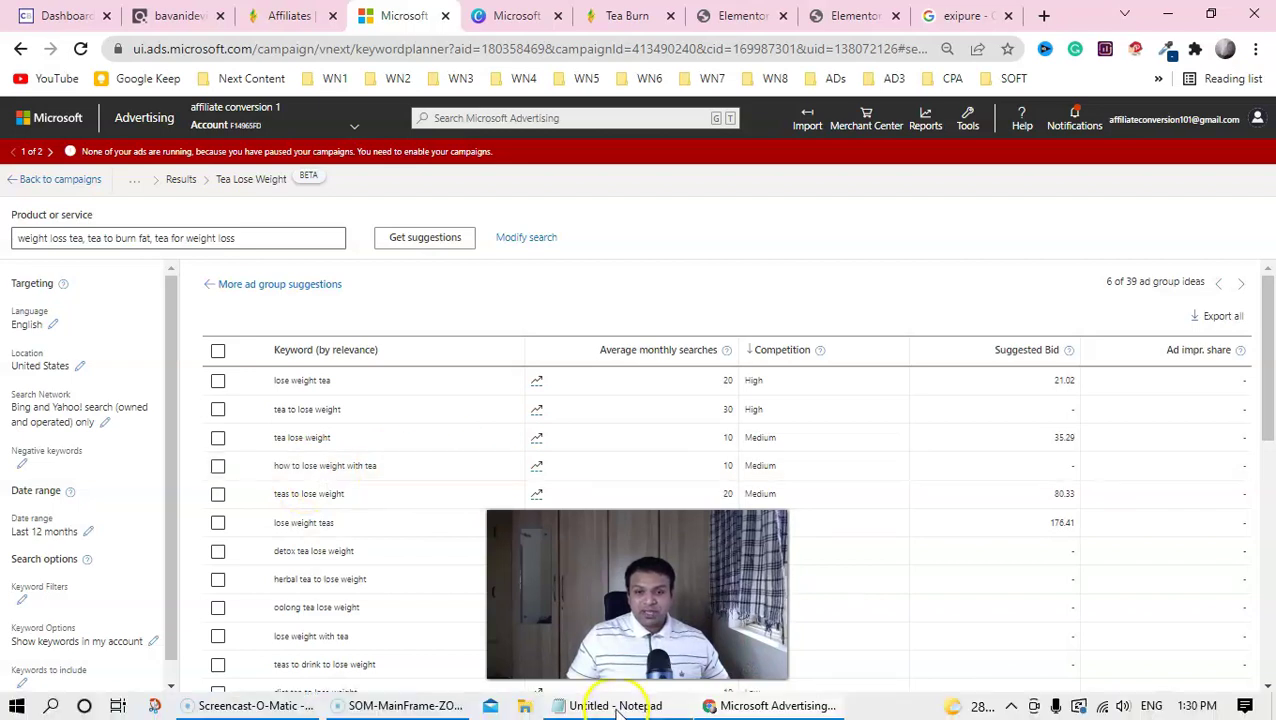
Paste the keyword into Notepad, then return to the full ad group suggestions
left_click(618, 712)
right_click(680, 182)
left_click(731, 266)
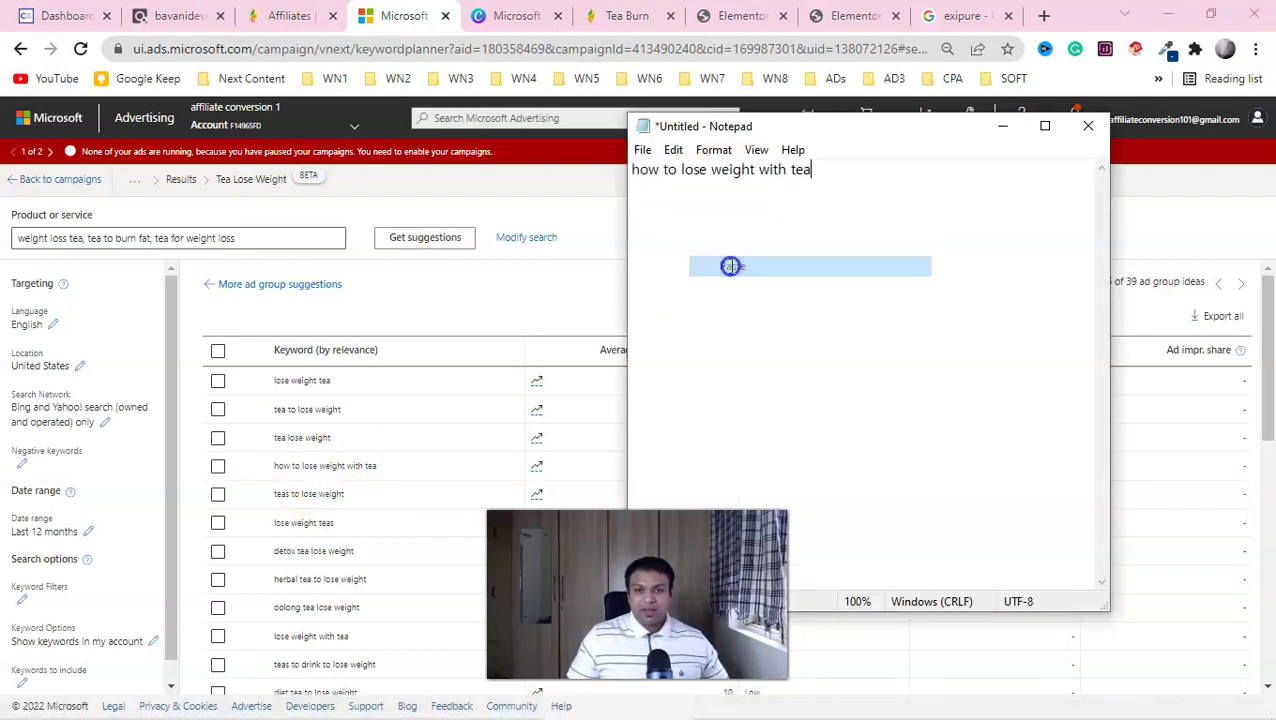
left_click_drag(906, 130, 926, 174)
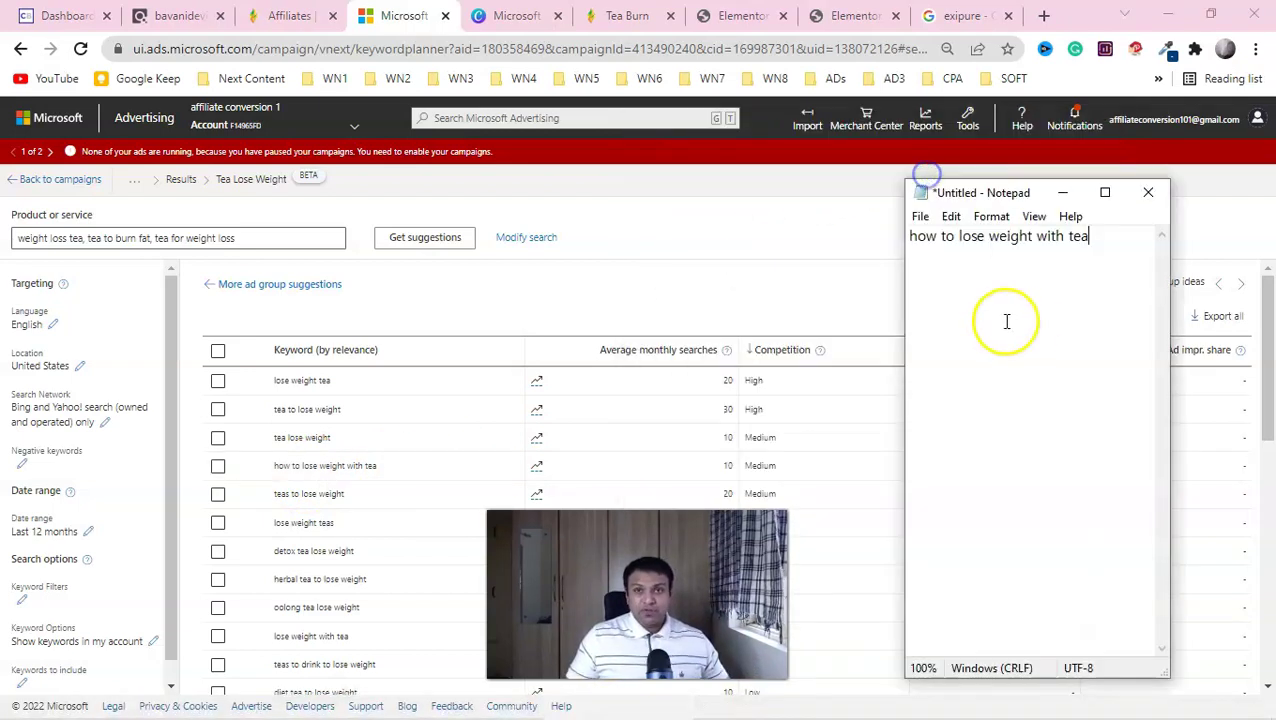
left_click(210, 284)
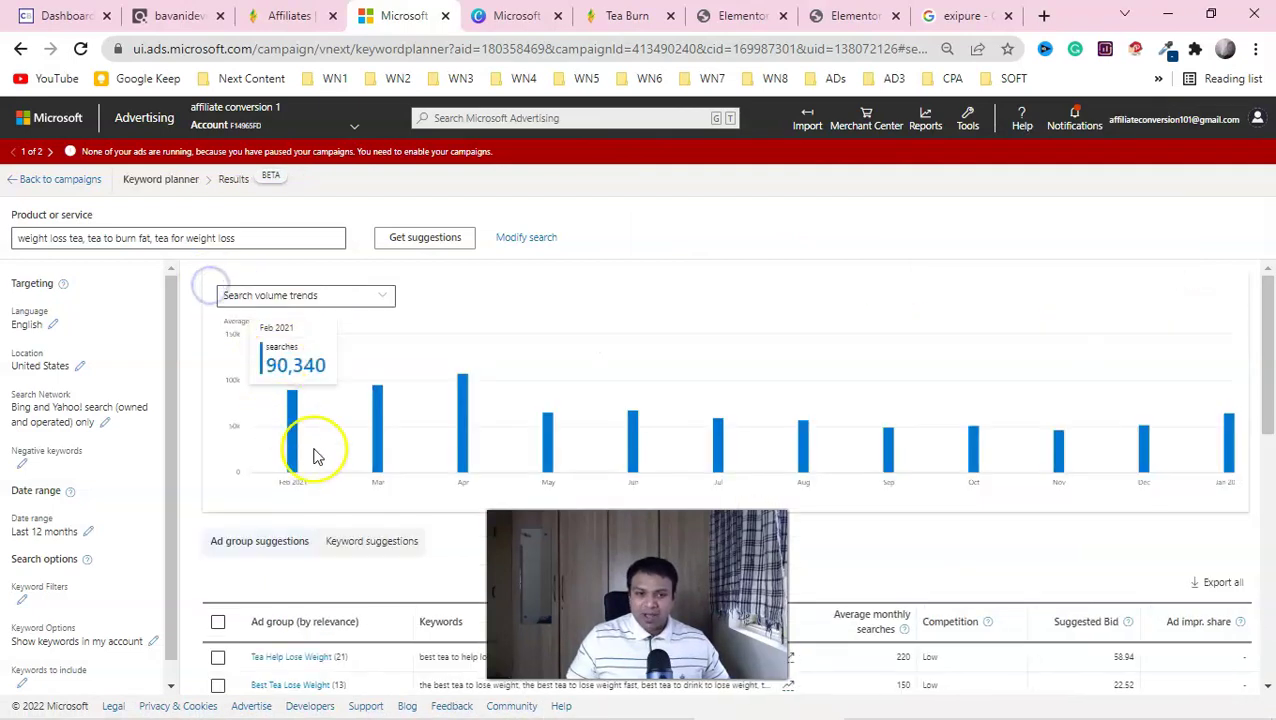
scroll(313, 455, "down", 3)
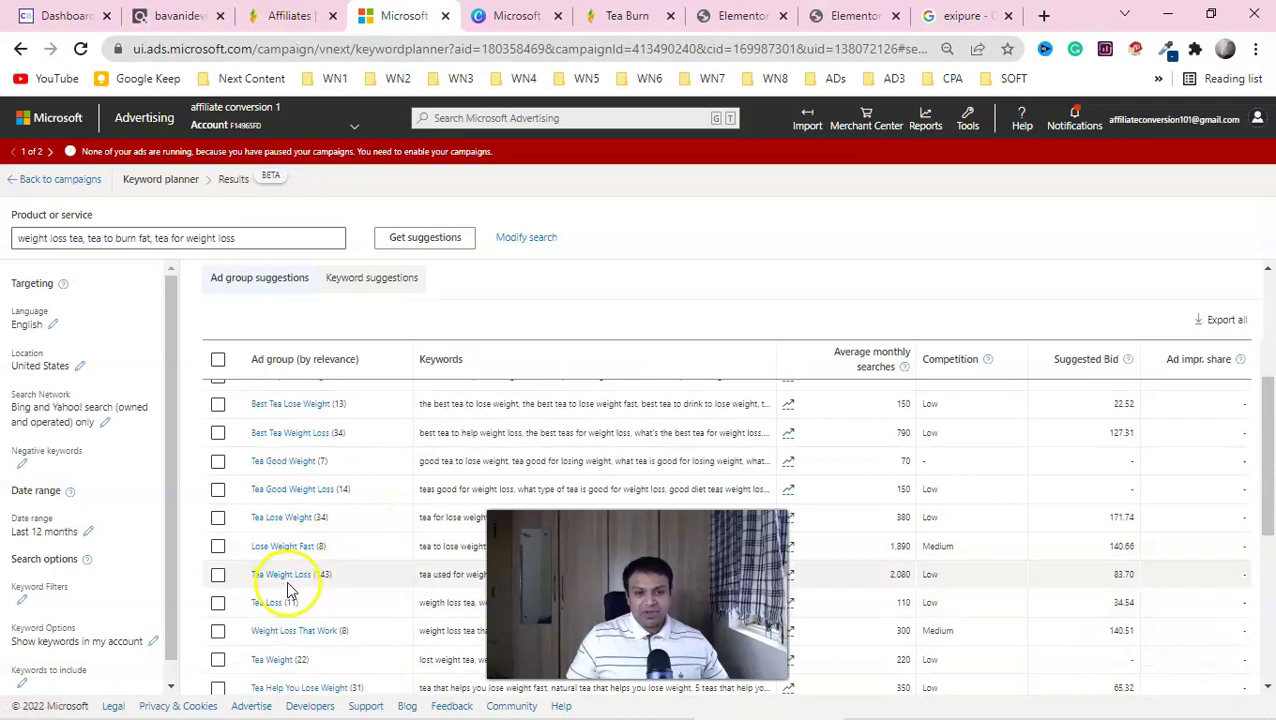
scroll(290, 585, "down", 3)
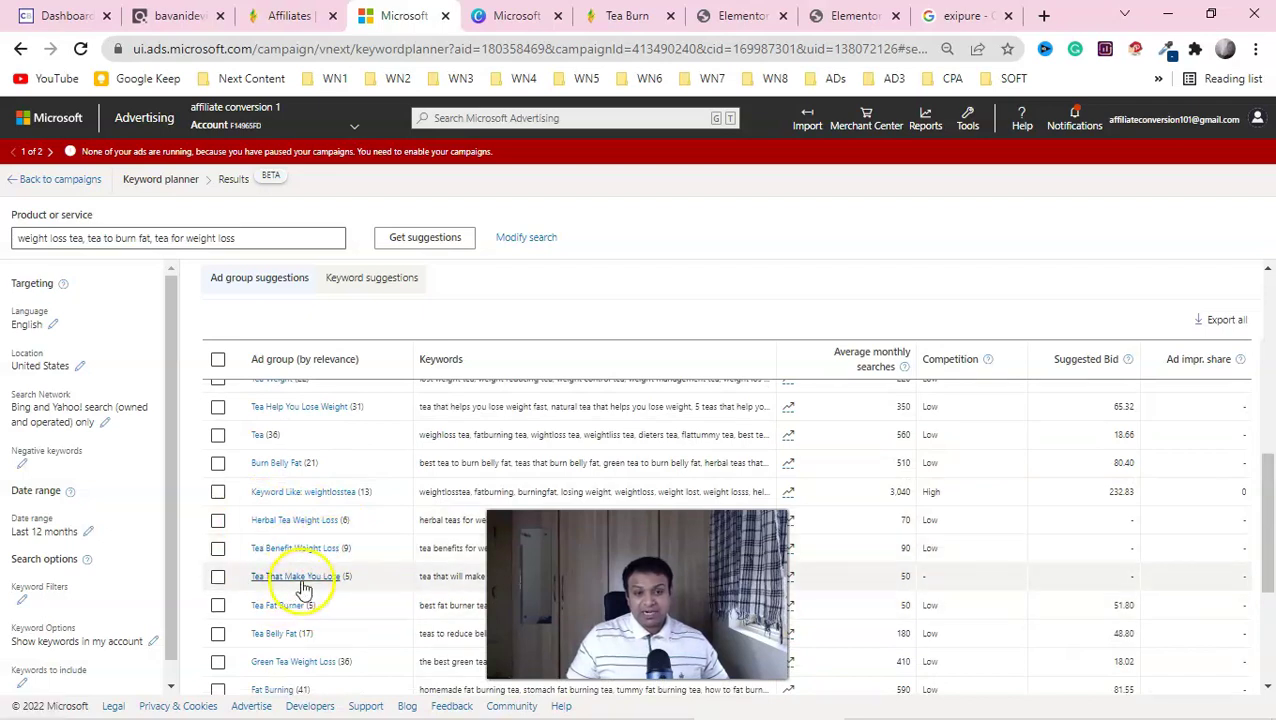
left_click(300, 580)
left_click(210, 279)
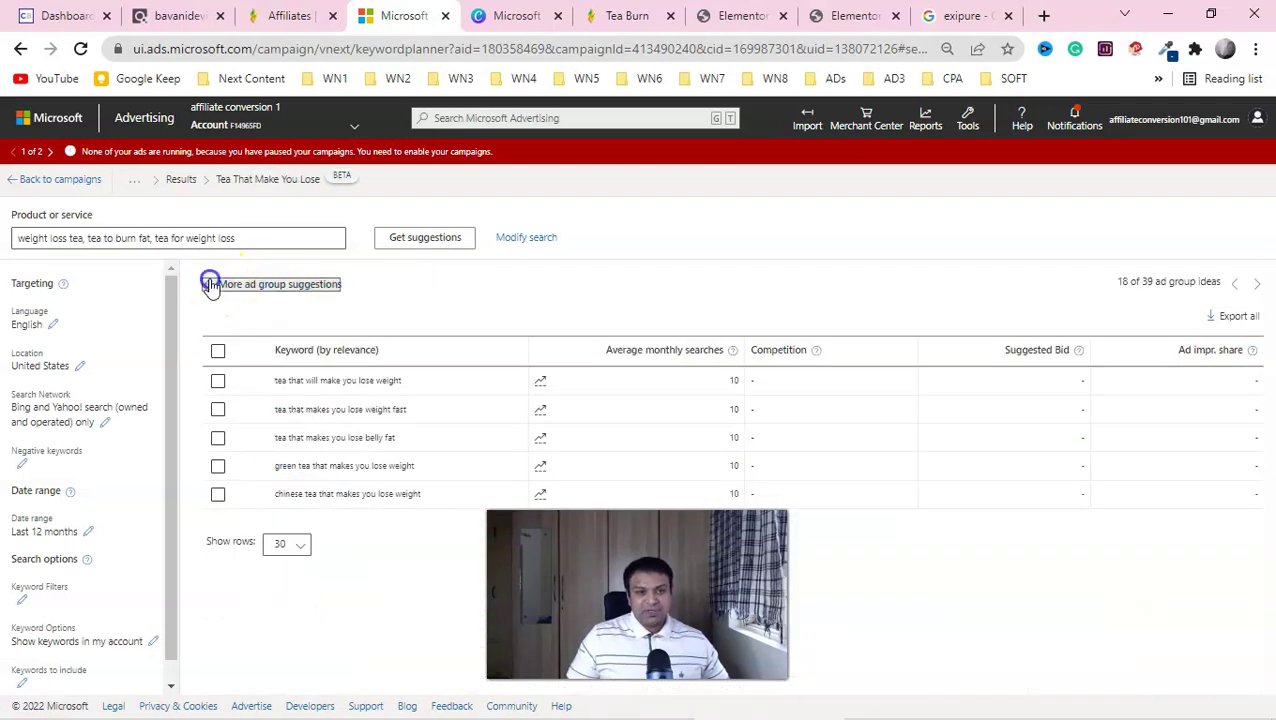
scroll(398, 620, "down", 3)
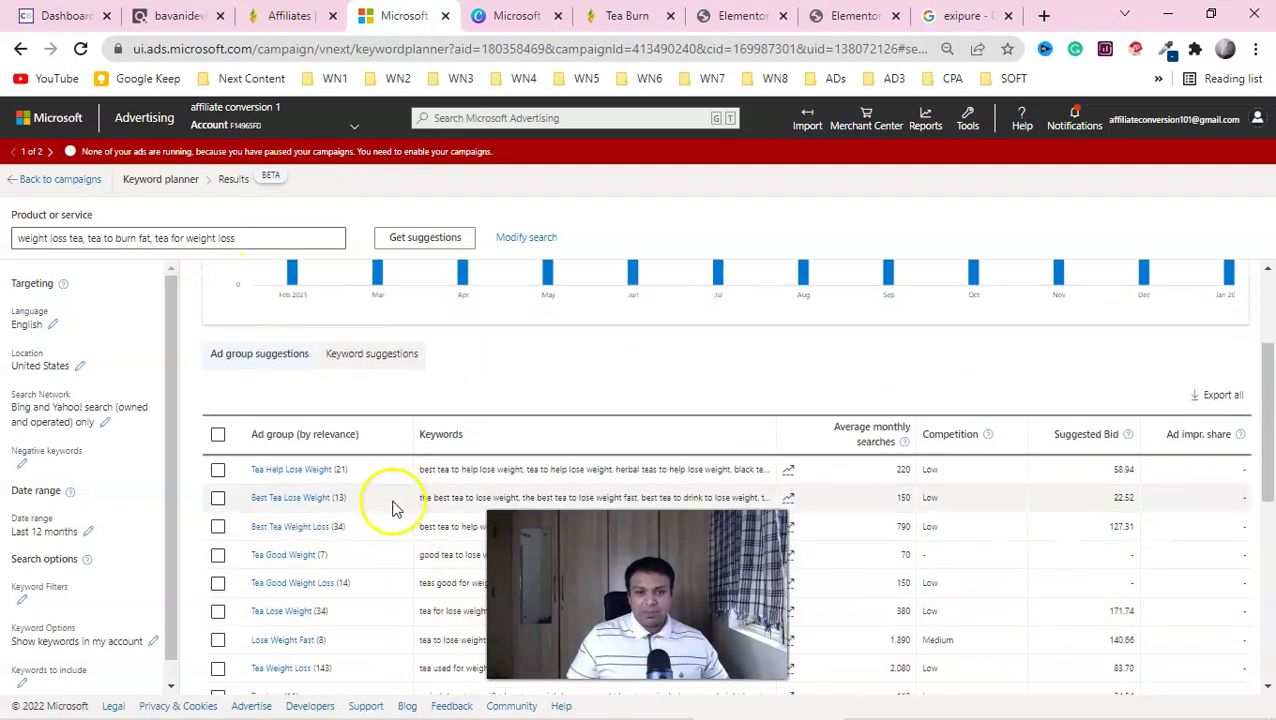
Show keyword suggestions and scroll to lose weight fast (1,740 searches, High, 142.34 bid)
left_click(368, 358)
scroll(535, 490, "down", 3)
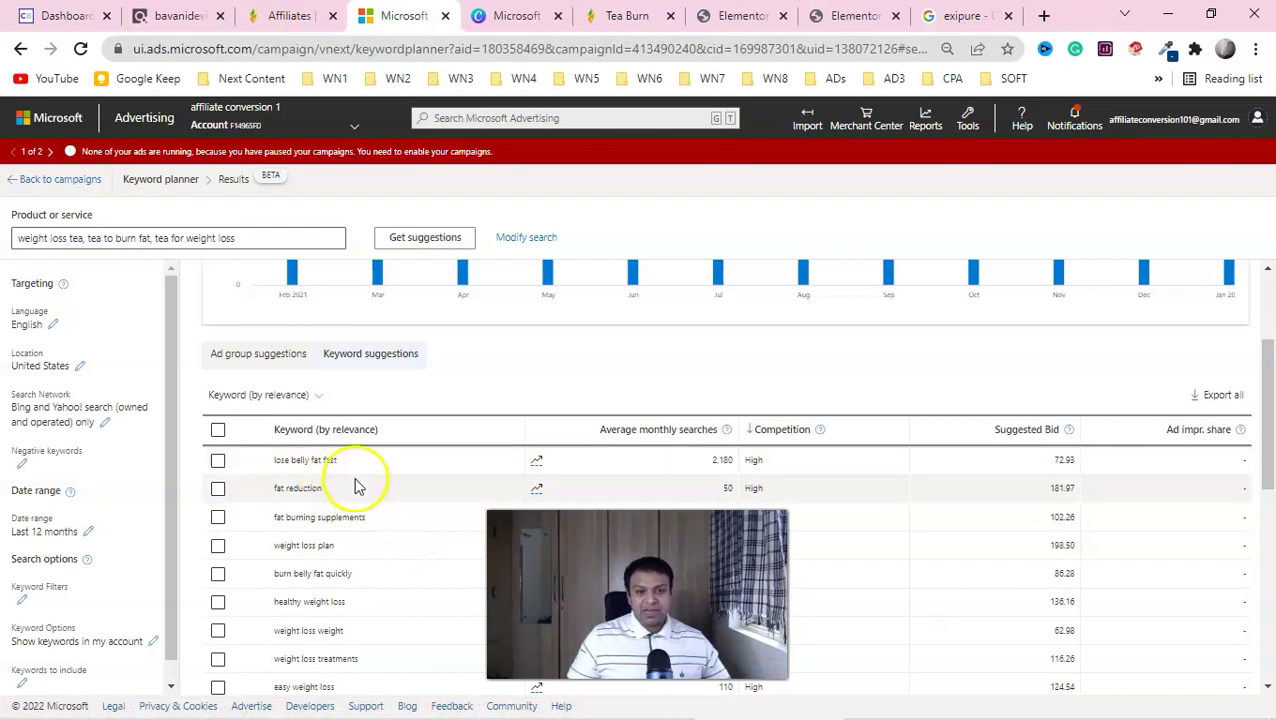
scroll(370, 495, "down", 2)
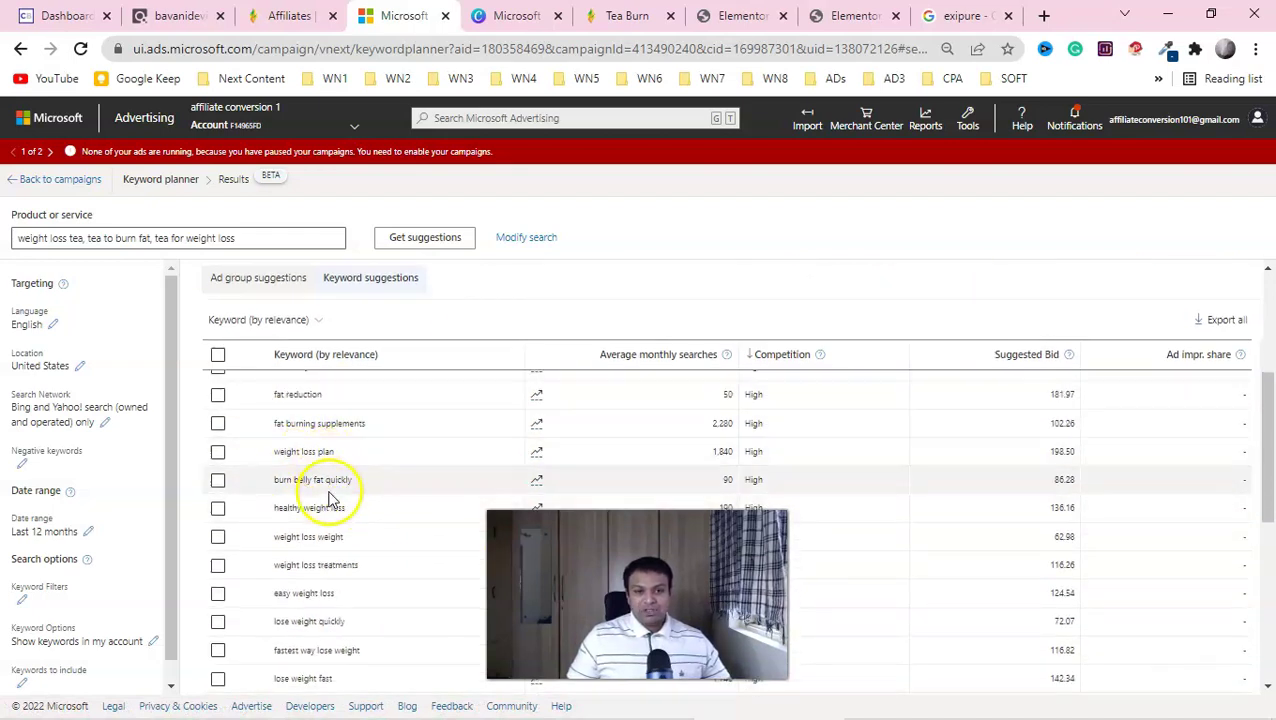
scroll(336, 541, "down", 4)
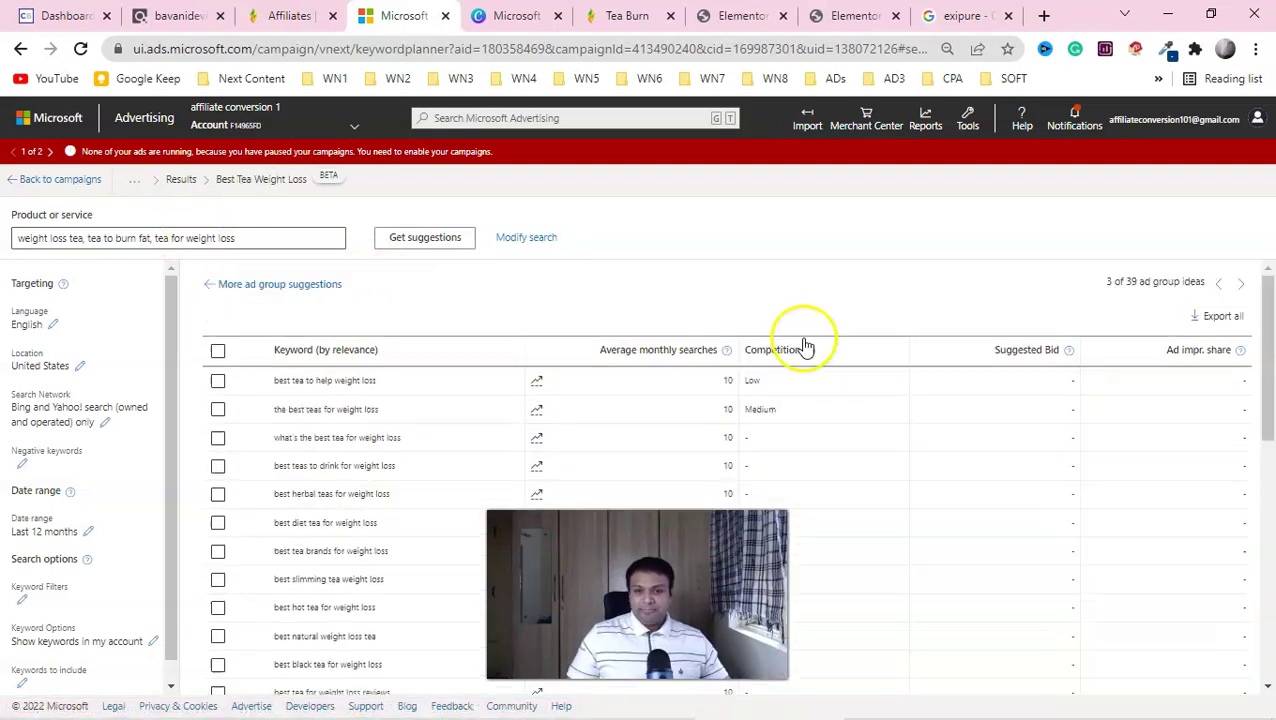
Sort Best Tea Weight Loss keywords by competition and copy 'what is the best tea for weight loss'
left_click_drag(806, 347, 752, 347)
left_click(756, 353)
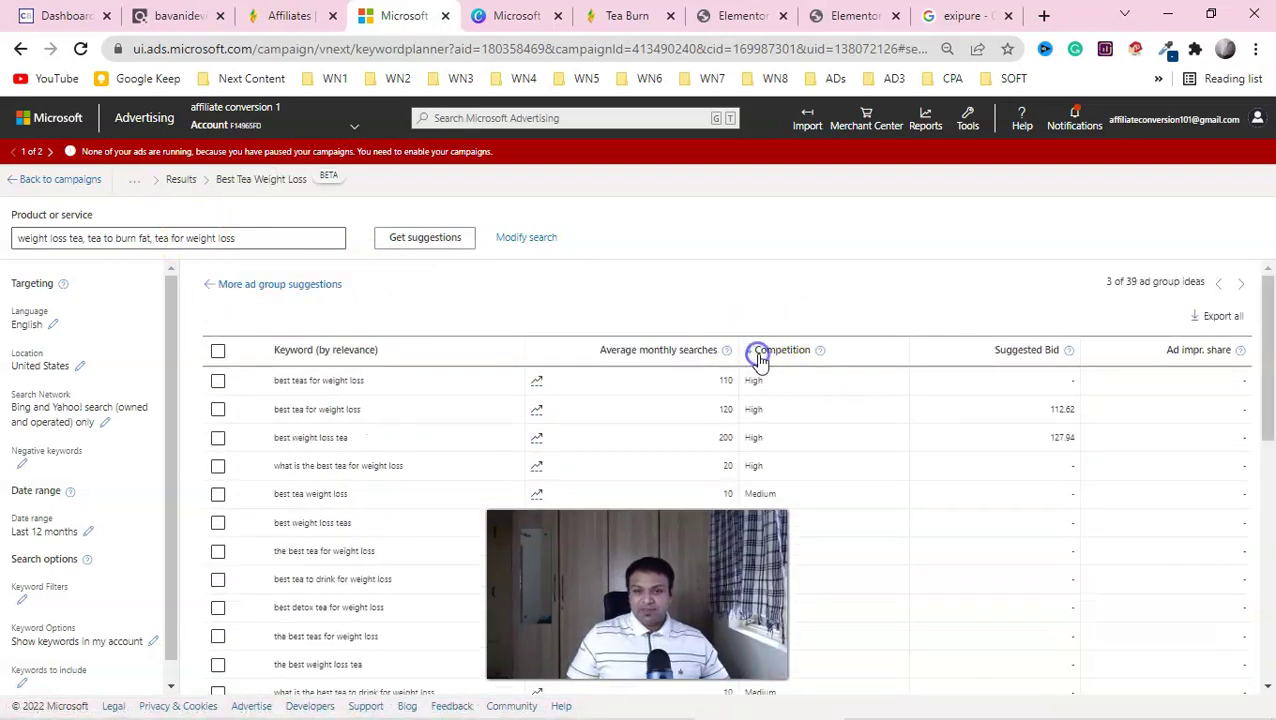
left_click_drag(404, 466, 277, 468)
right_click(300, 467)
left_click(320, 479)
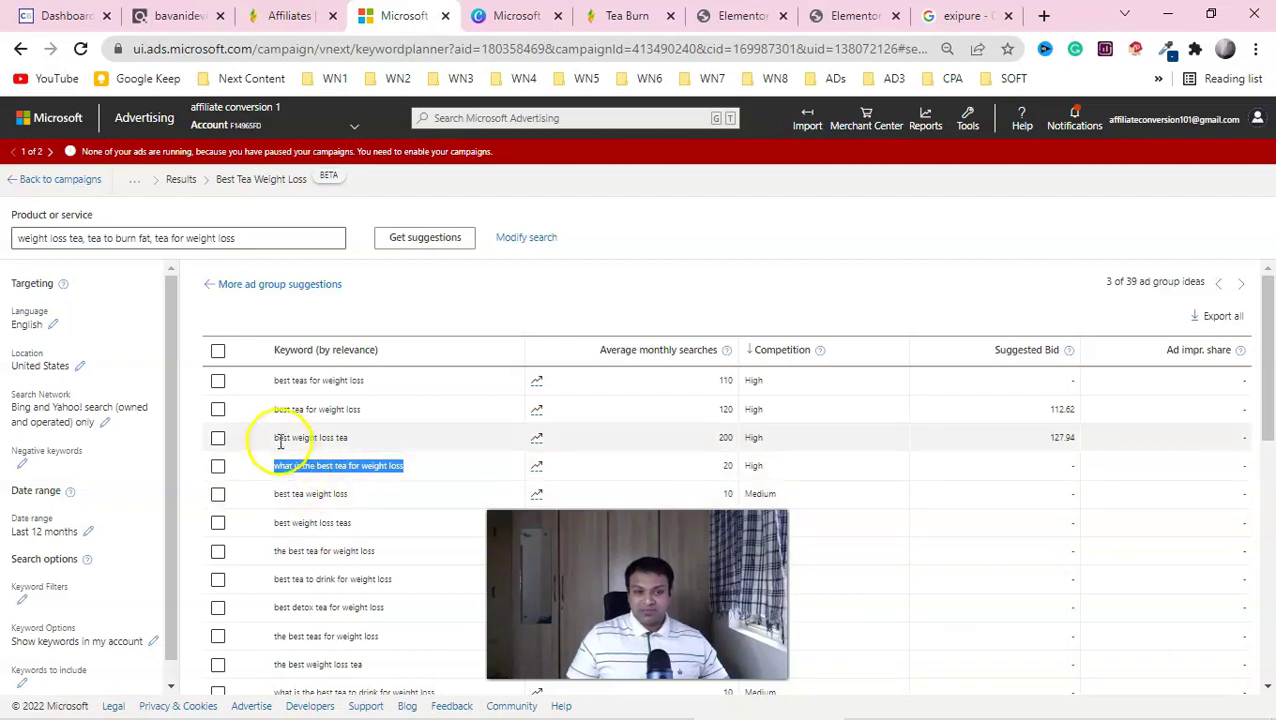
Uncheck the 'best tea for weight loss' row and scroll down the keyword list
left_click_drag(277, 410, 365, 407)
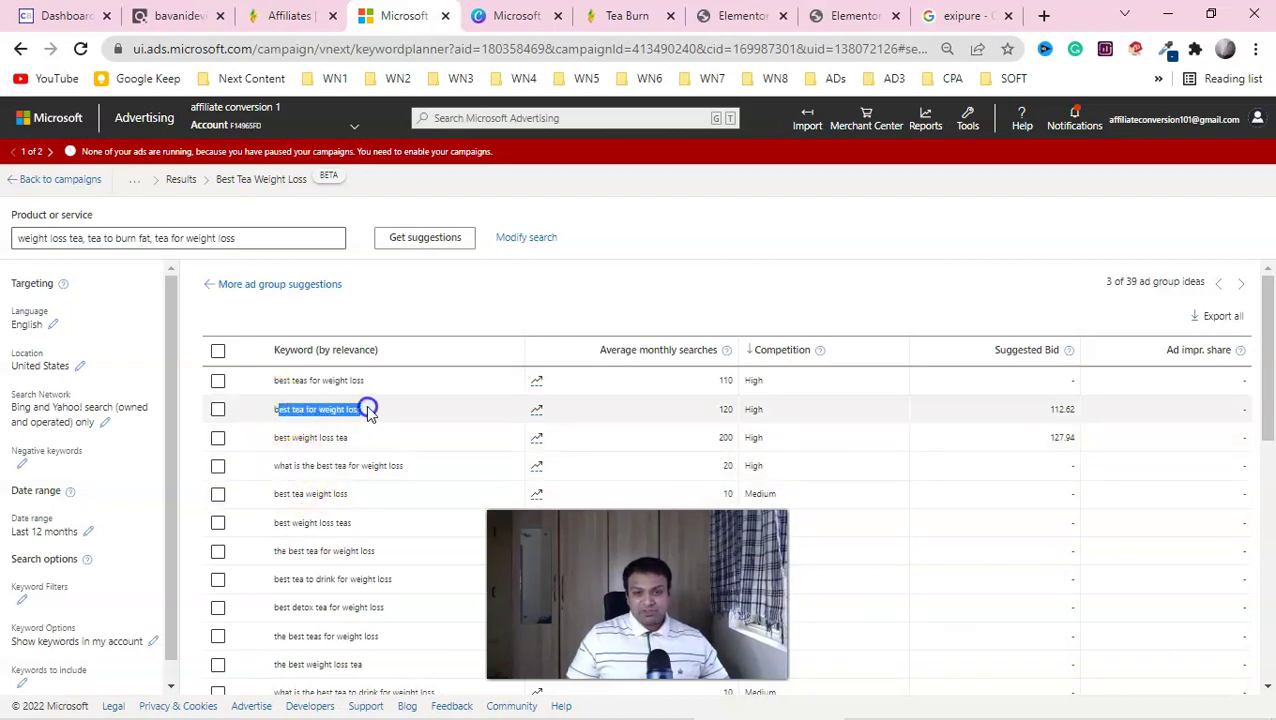
left_click(300, 410)
left_click(297, 411)
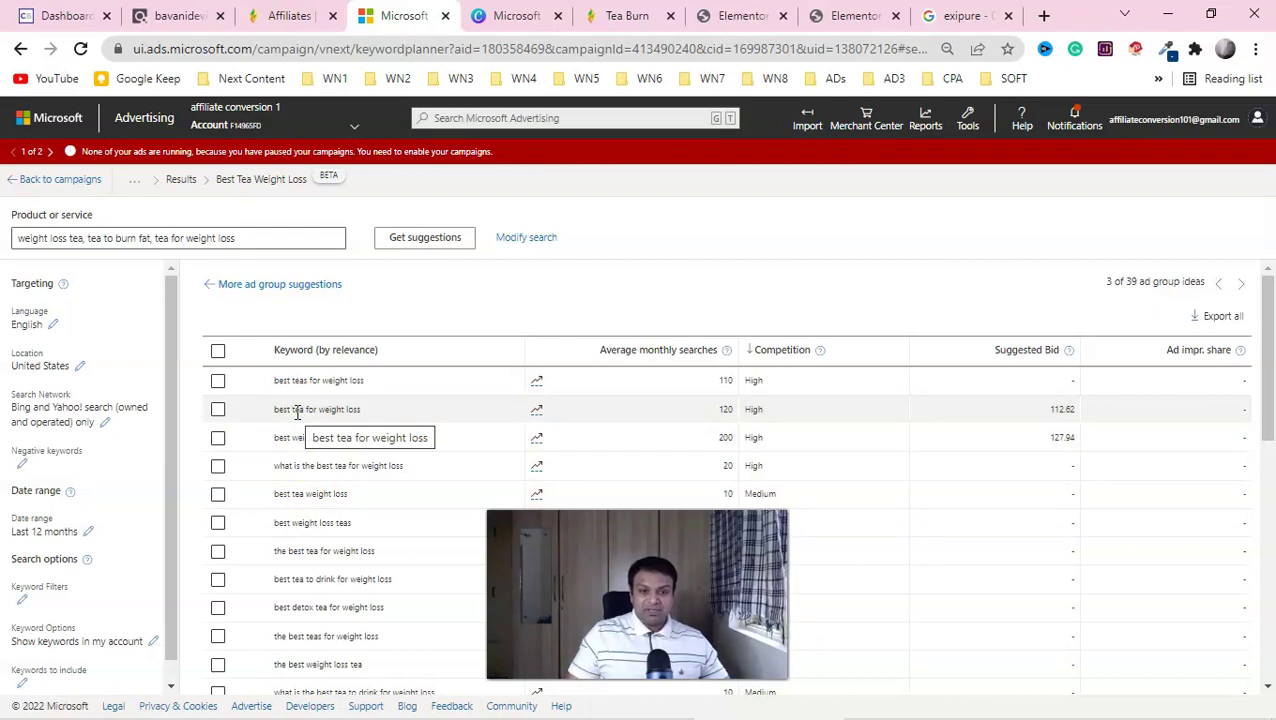
scroll(303, 525, "down", 2)
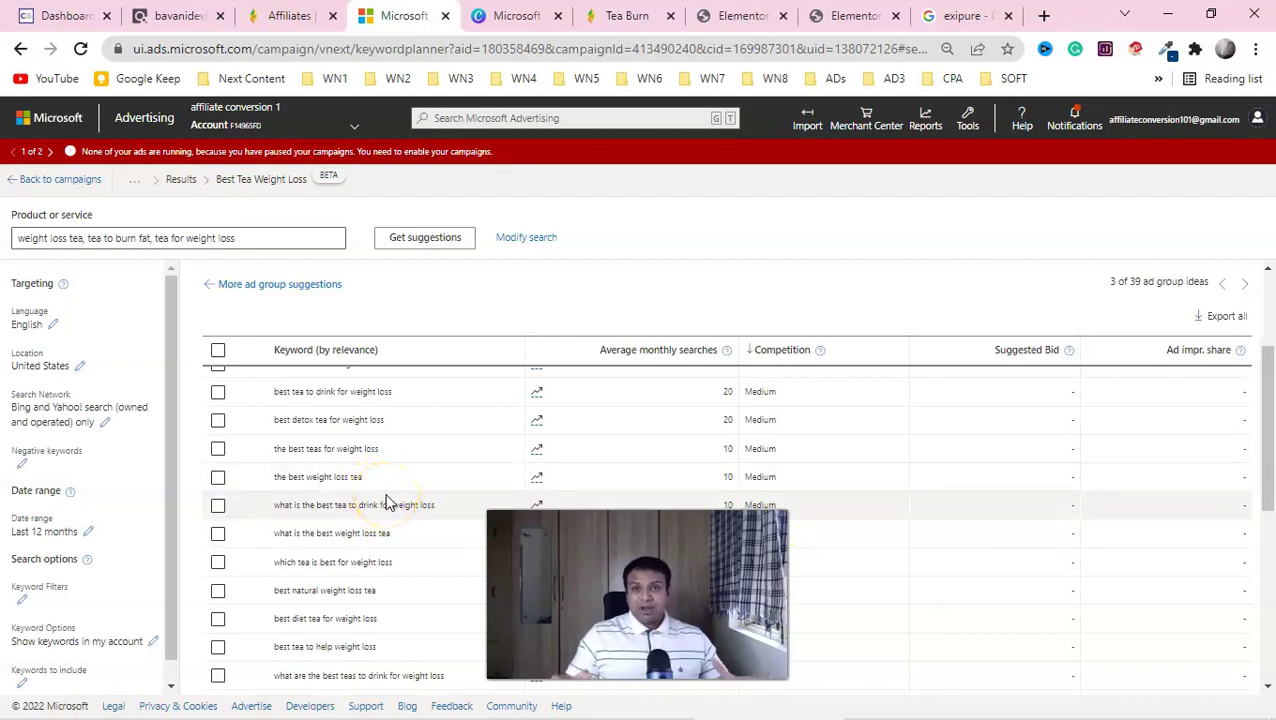
Paste 'what is the best tea for weight loss' as Notepad's second line, then return to the keywords
left_click(612, 704)
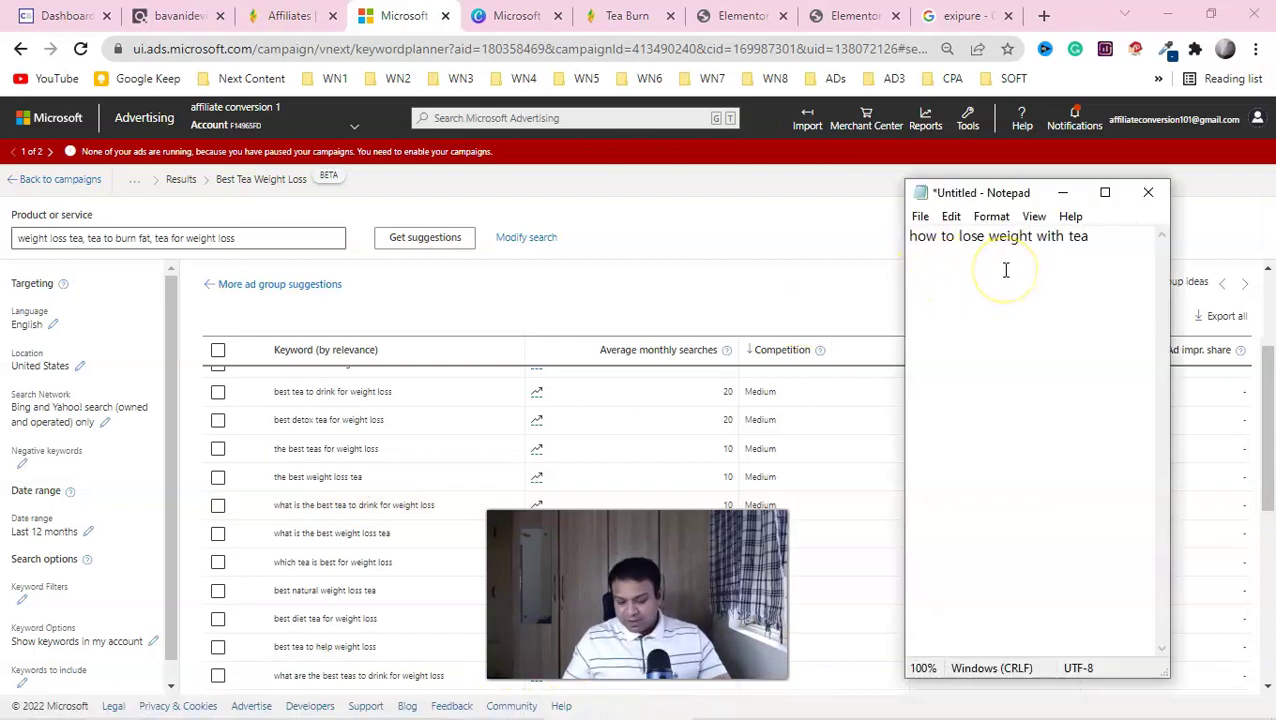
key("ctrl+v")
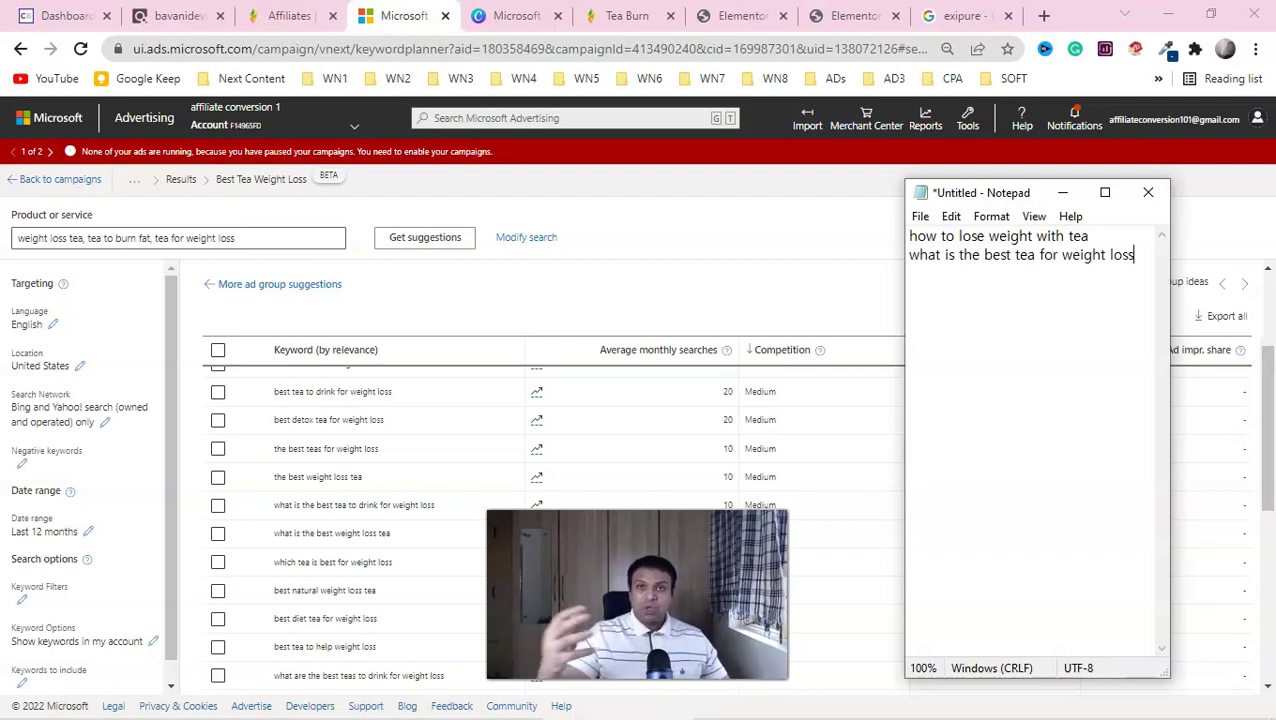
left_click(496, 422)
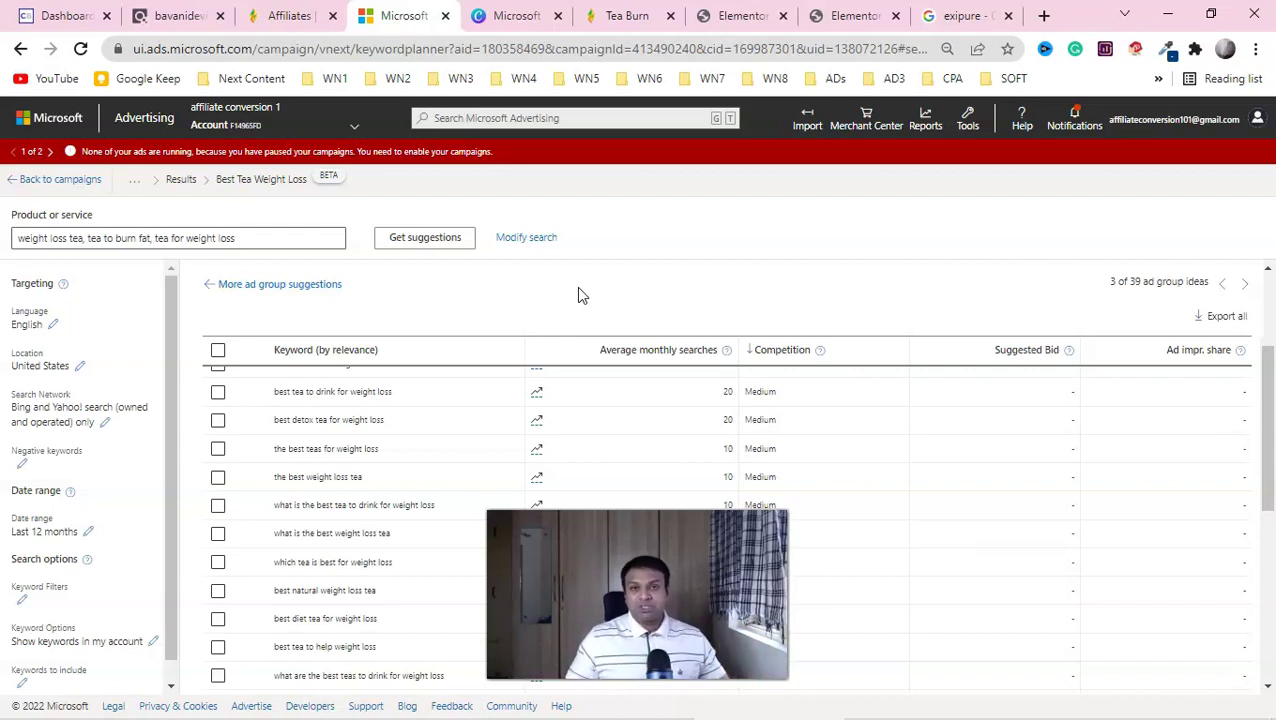
scroll(357, 410, "up", 3)
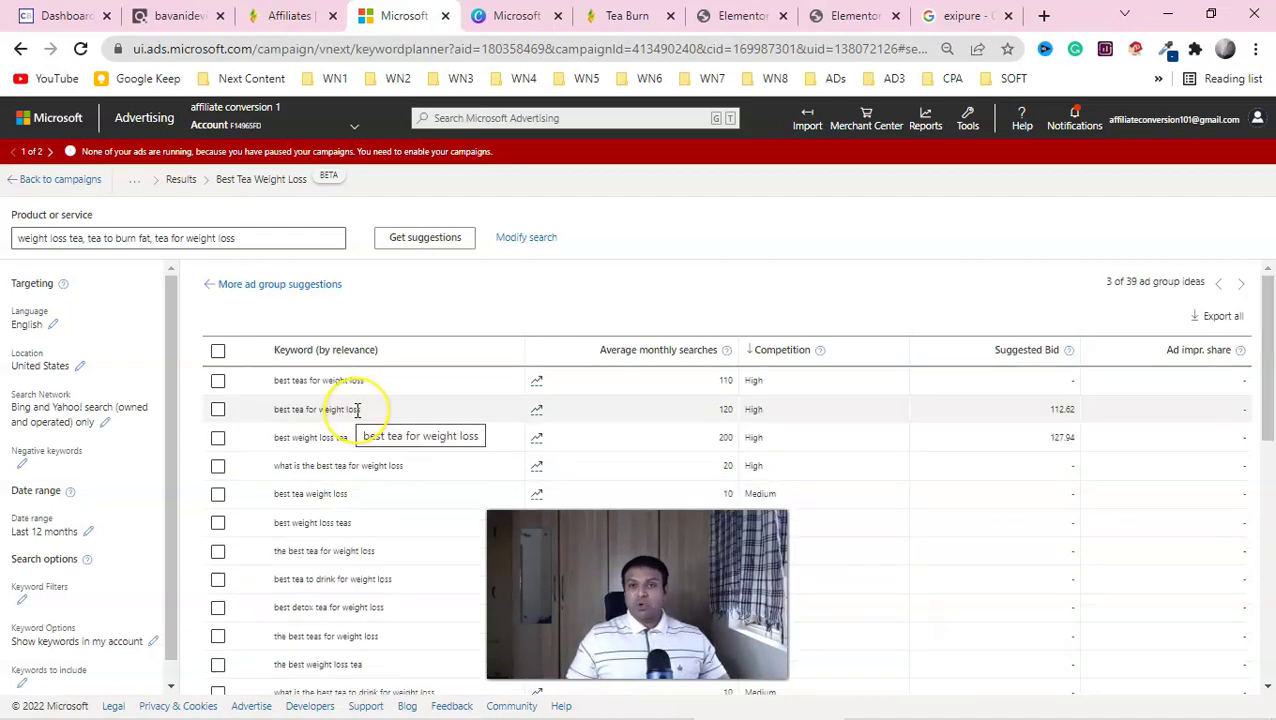